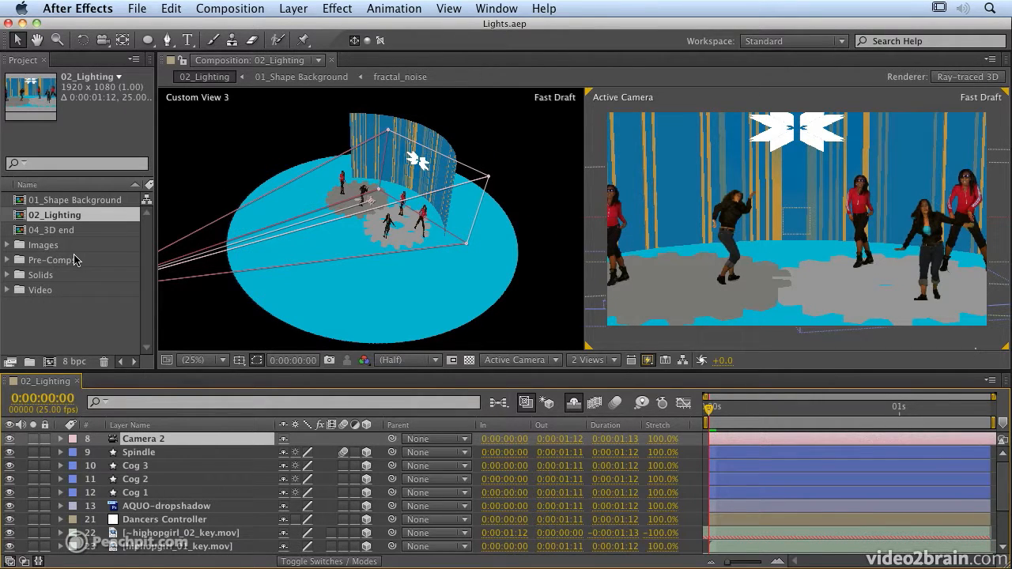
# Lower Camera 2's zoom to 1368 mm (72.71 mm focal length) and apply it.
pyautogui.doubleClick(162, 446)
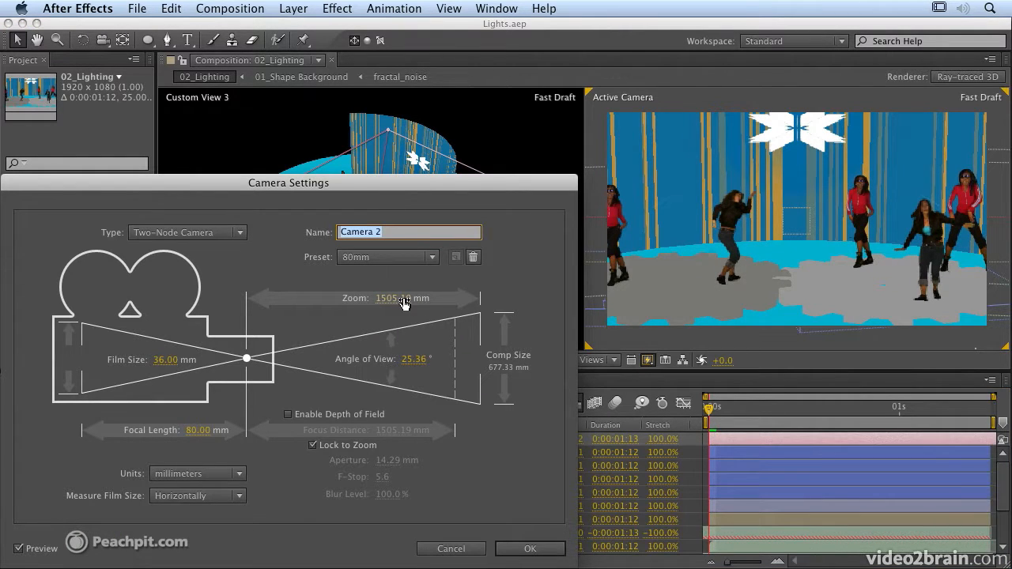
pyautogui.moveTo(403, 305); pyautogui.dragTo(291, 298)
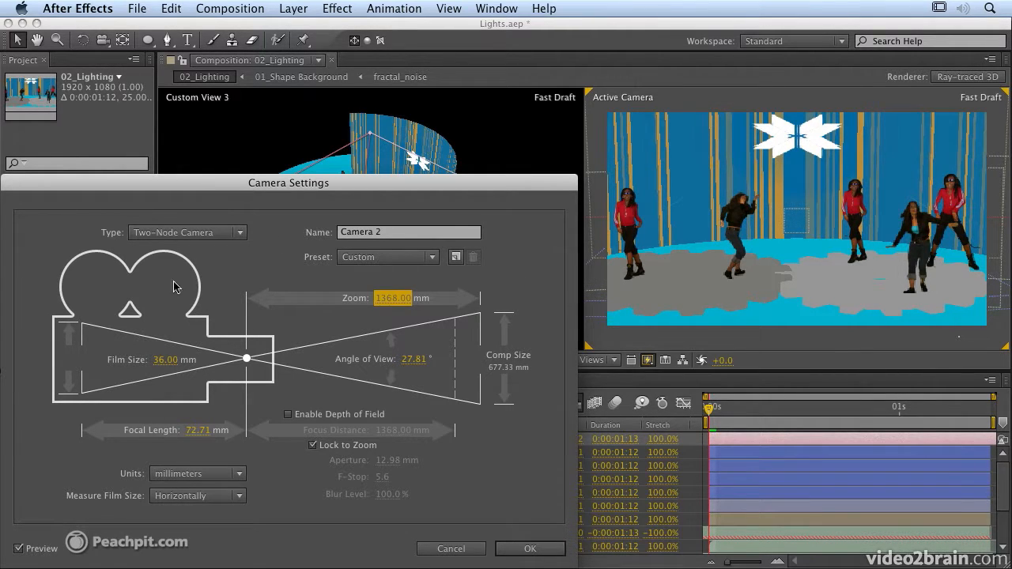
pyautogui.click(15, 548)
pyautogui.click(16, 549)
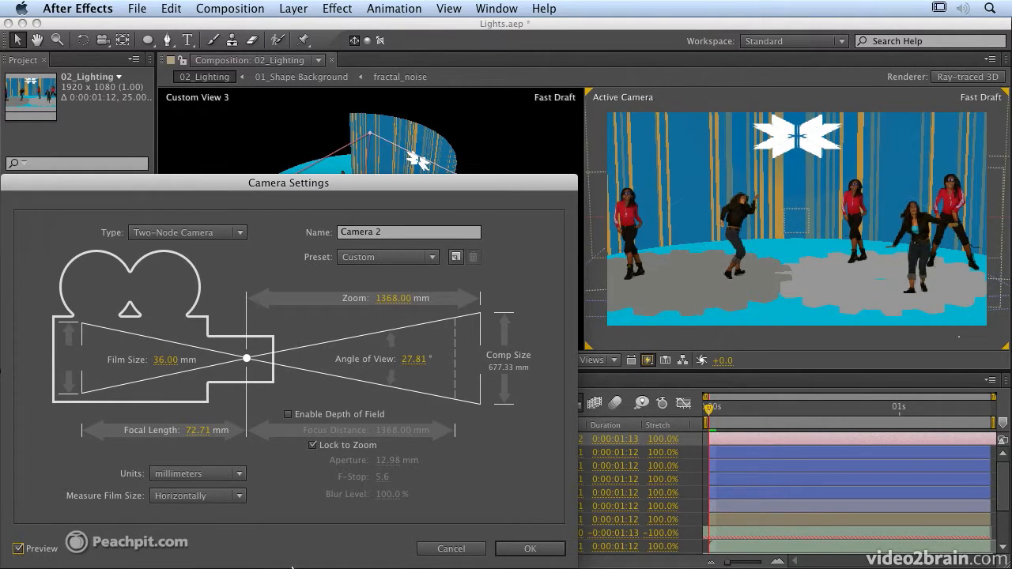
pyautogui.click(543, 548)
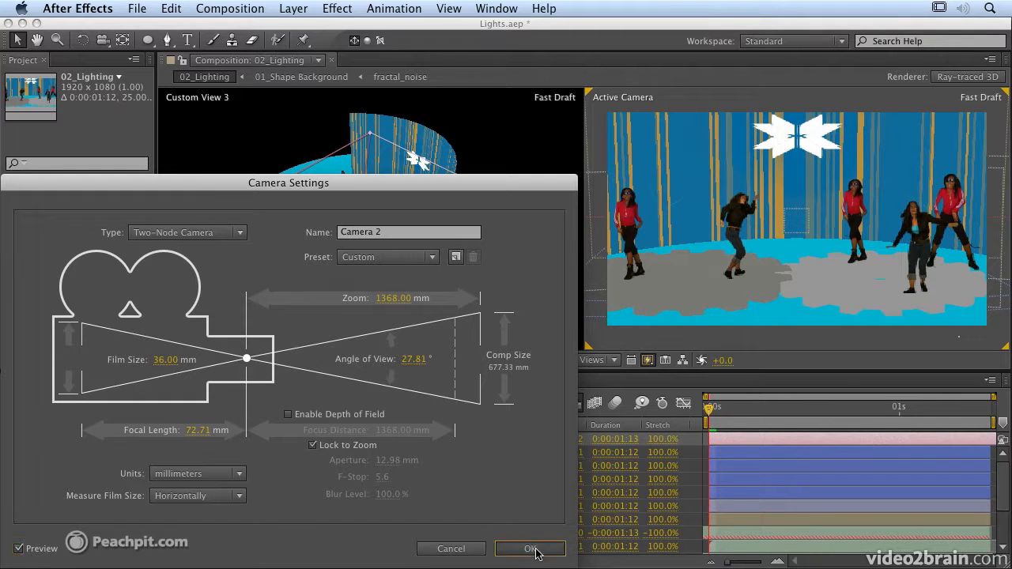
pyautogui.click(534, 549)
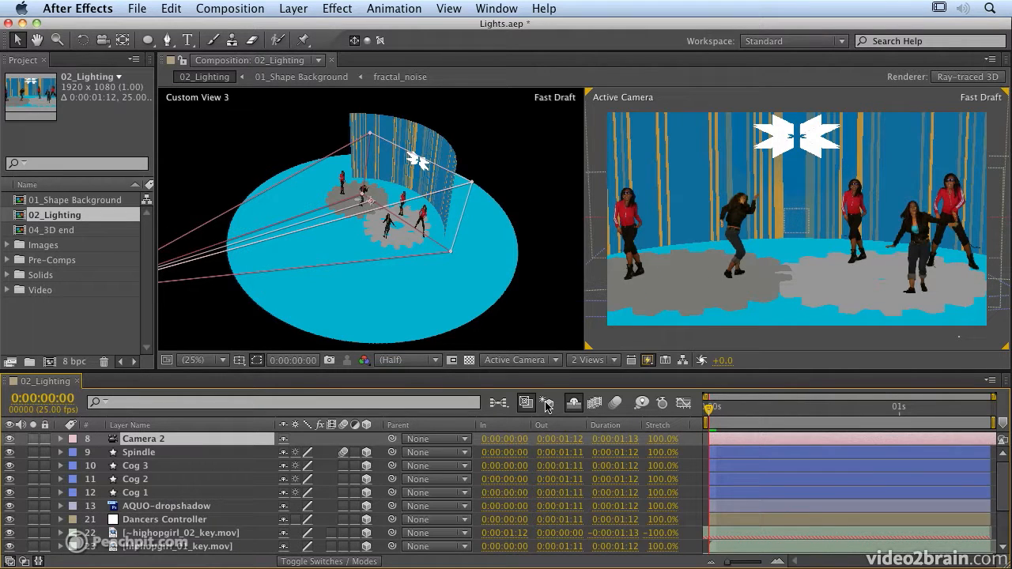
# Reveal the shy light layers, enable Environment Parallel light 2 and nudge its aim point.
pyautogui.click(573, 405)
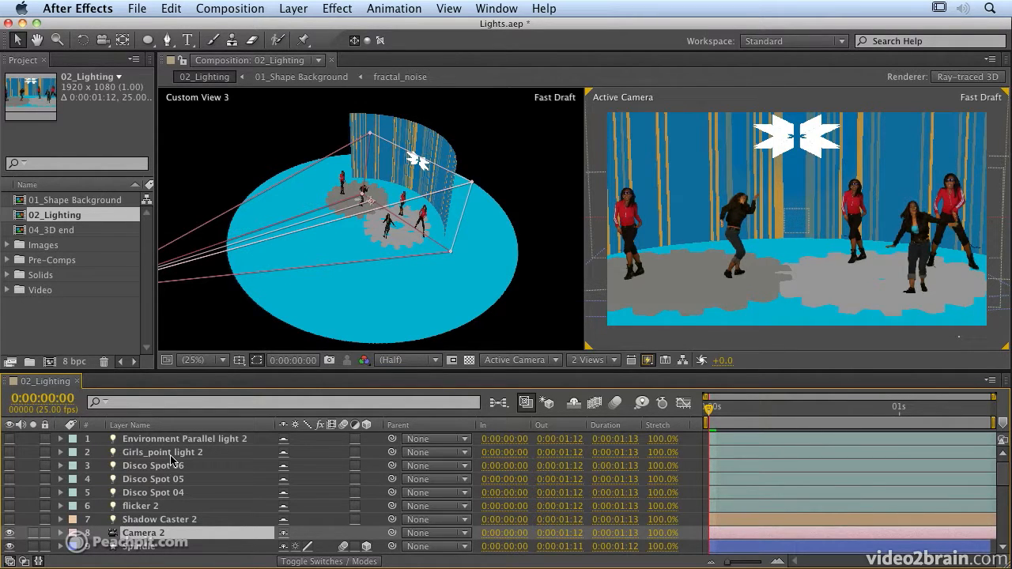
pyautogui.click(10, 440)
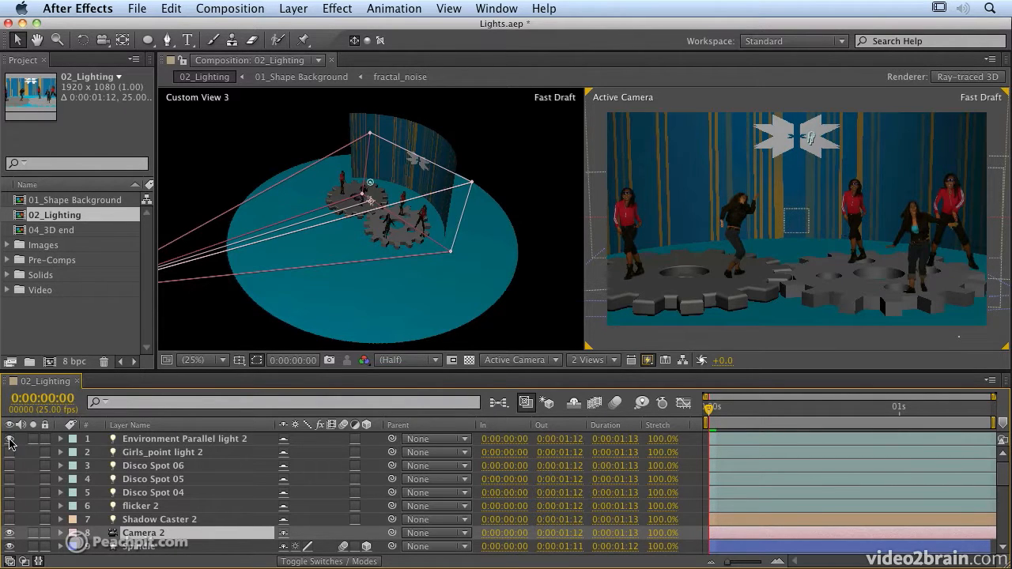
pyautogui.click(171, 442)
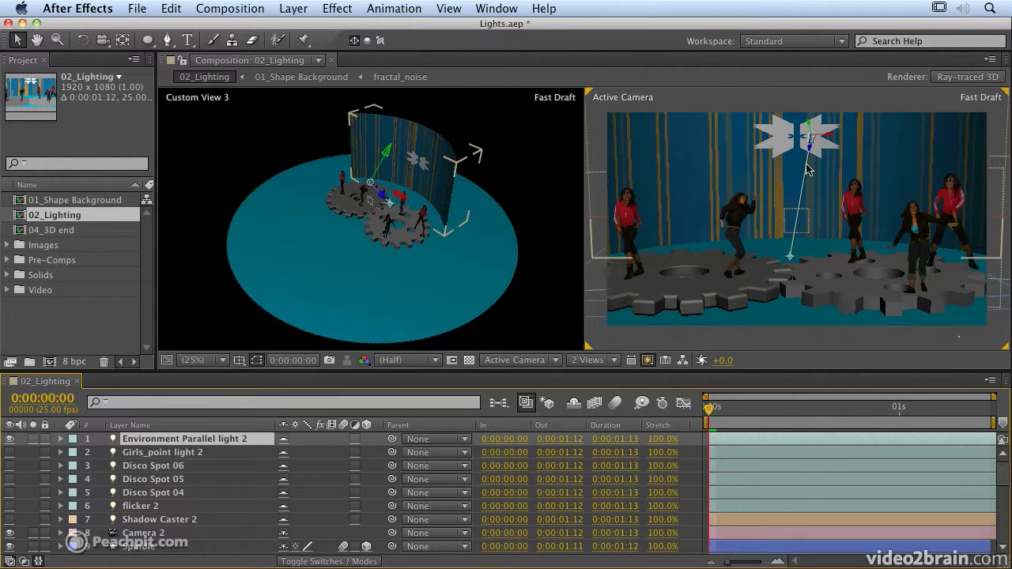
pyautogui.moveTo(790, 257)
pyautogui.mouseDown()
pyautogui.moveTo(848, 277)
pyautogui.moveTo(766, 277)
pyautogui.moveTo(795, 238)
pyautogui.moveTo(815, 249)
pyautogui.moveTo(813, 259)
pyautogui.moveTo(790, 260)
pyautogui.mouseUp()
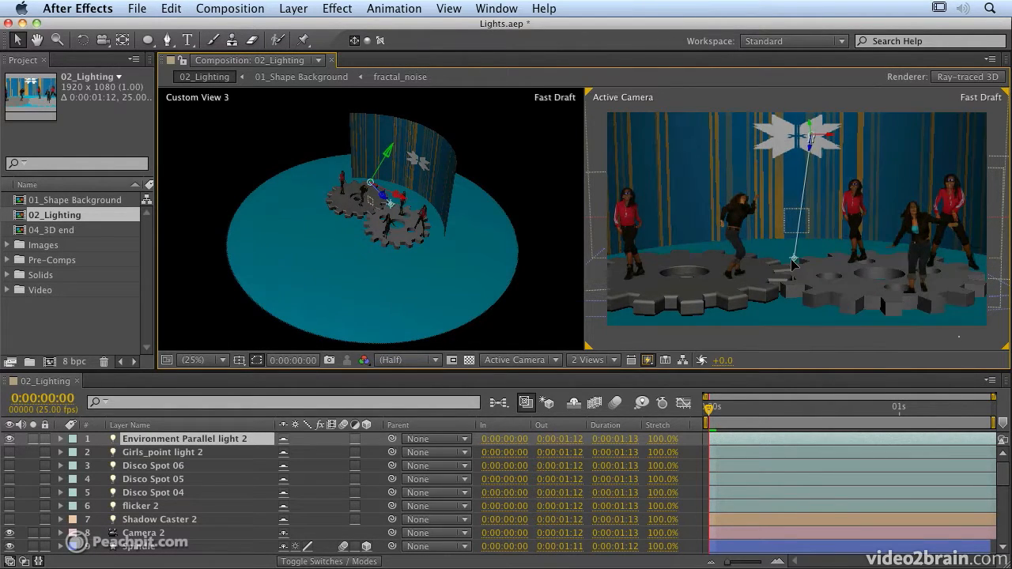
# Rename the light to Environment Ambience, make it an Ambient light at 20% intensity.
pyautogui.doubleClick(216, 443)
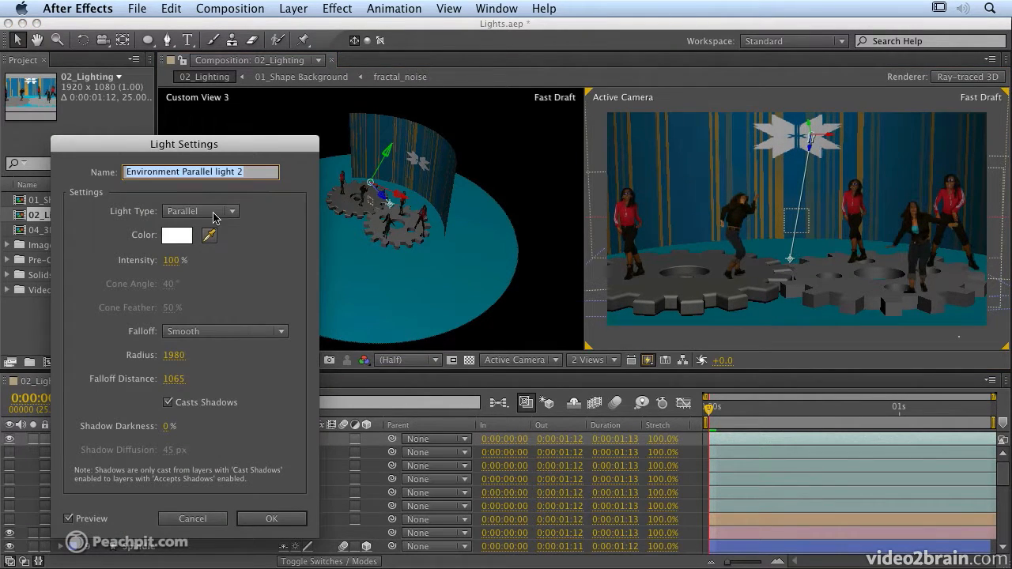
pyautogui.moveTo(182, 176)
pyautogui.mouseDown()
pyautogui.moveTo(250, 174)
pyautogui.moveTo(183, 175)
pyautogui.mouseUp()
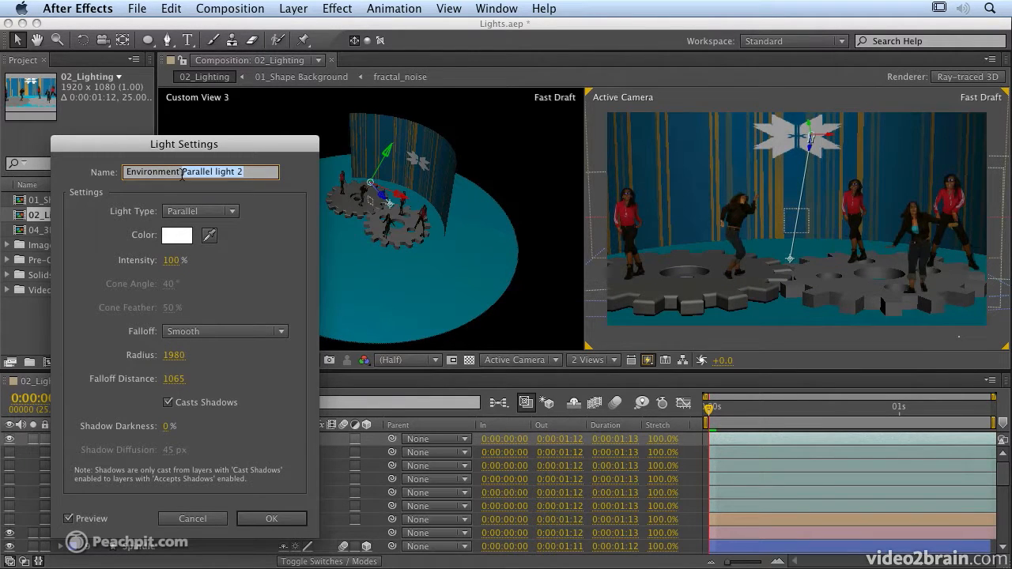
pyautogui.write('A')
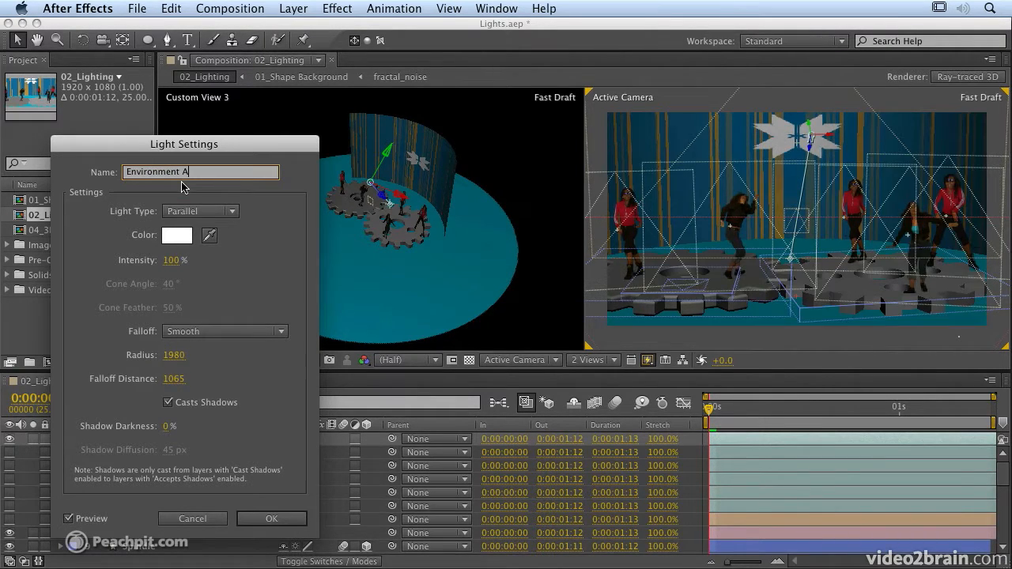
pyautogui.write('mbience')
pyautogui.click(203, 211)
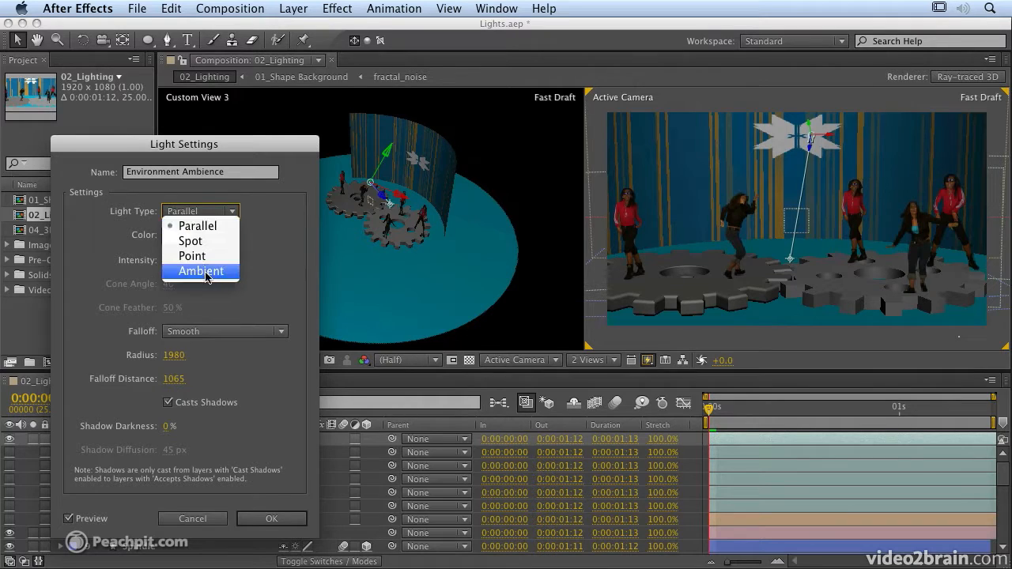
pyautogui.click(204, 271)
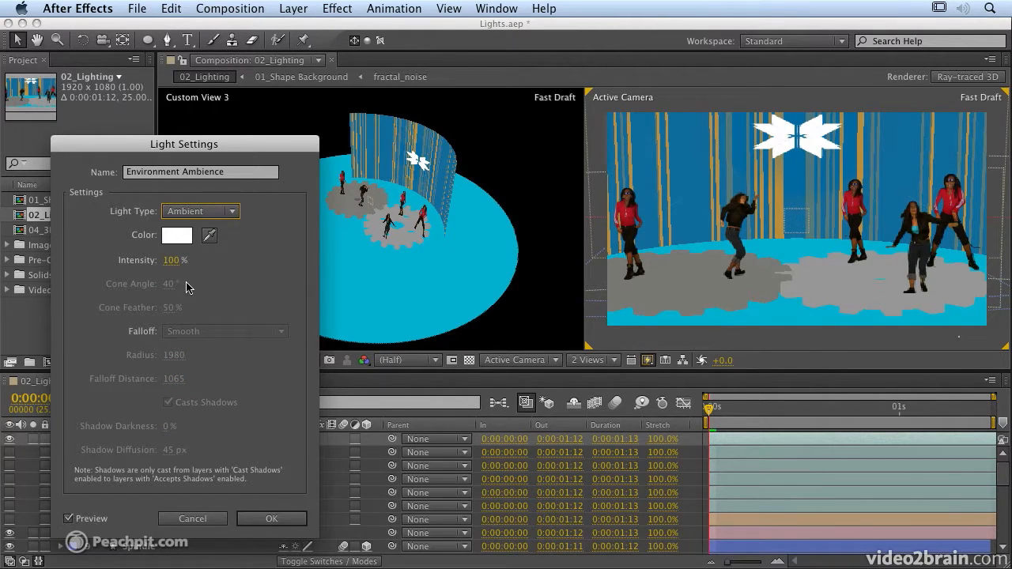
pyautogui.click(171, 262)
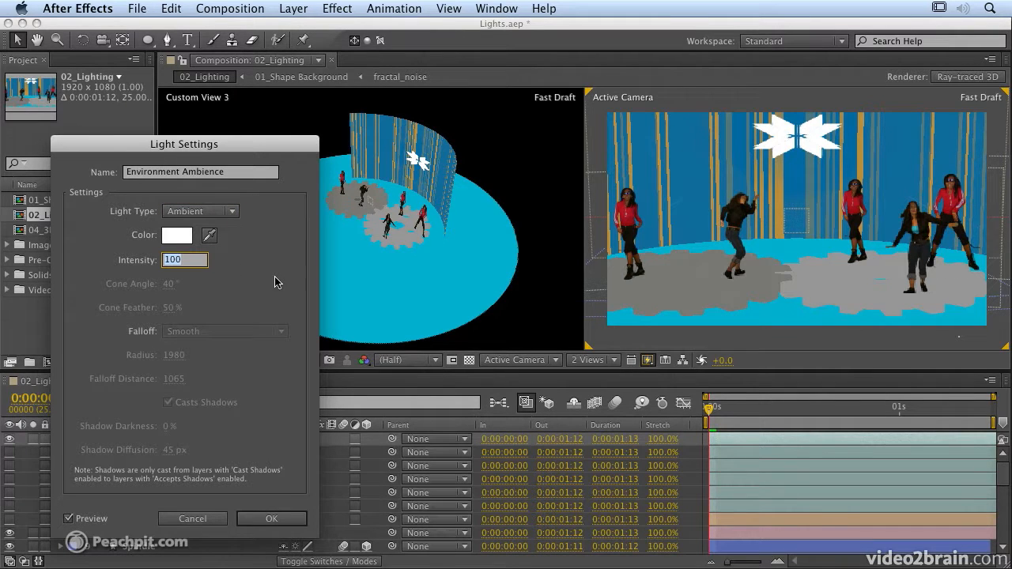
pyautogui.write('20')
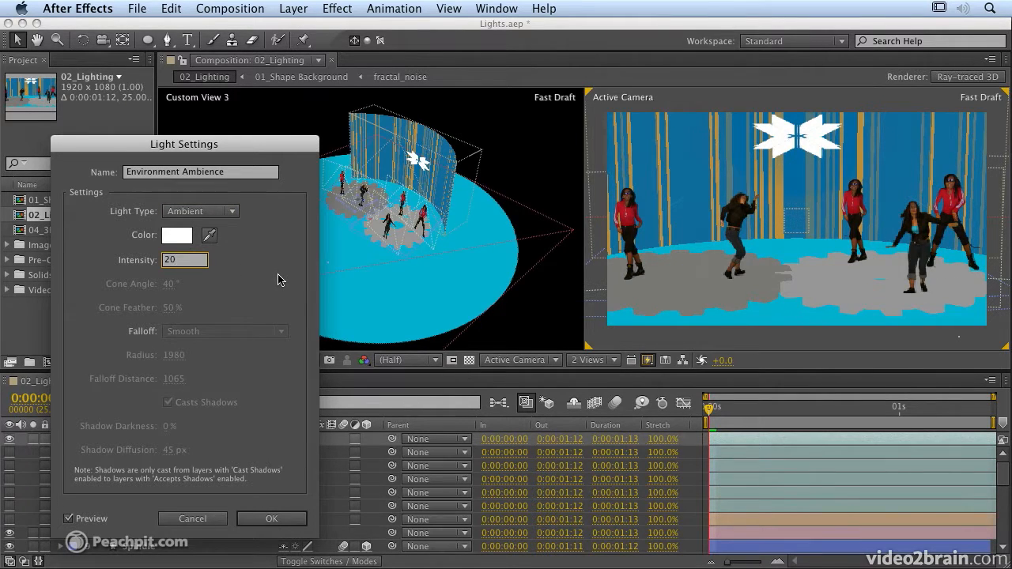
pyautogui.press('Return')
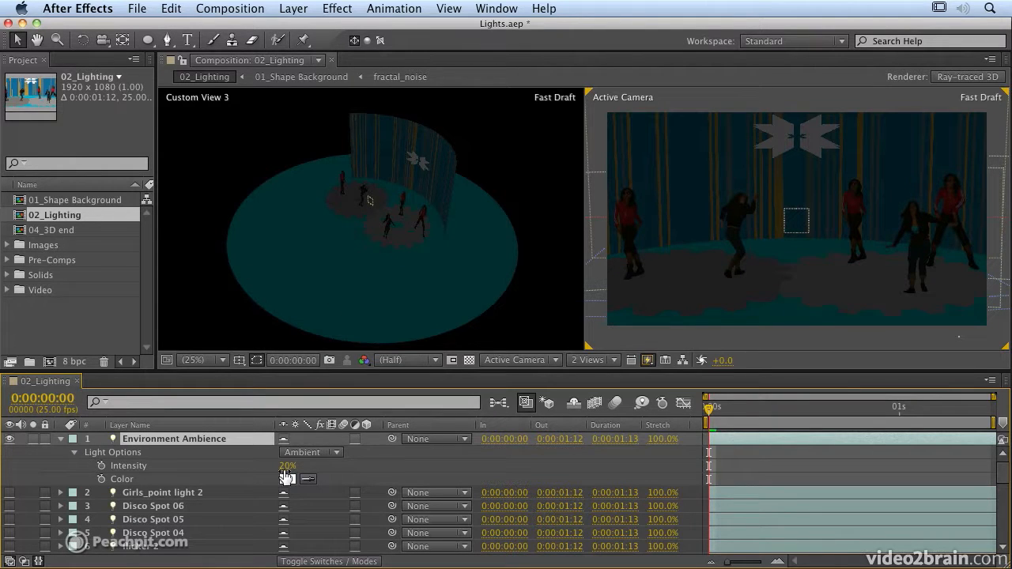
# Set Environment Ambience's intensity to 30% in the timeline and collapse the layer.
pyautogui.click(285, 466)
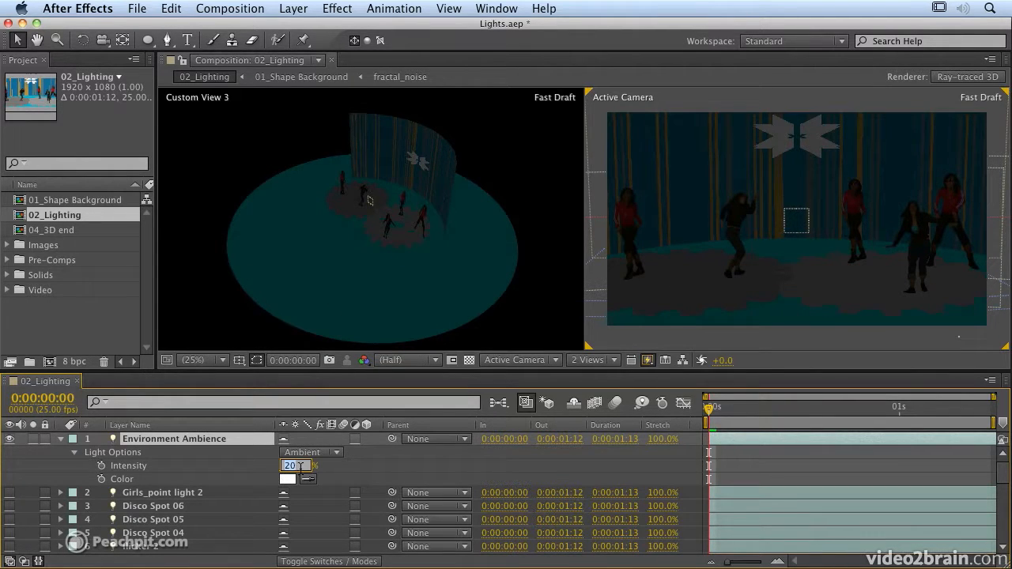
pyautogui.write('30')
pyautogui.press('Return')
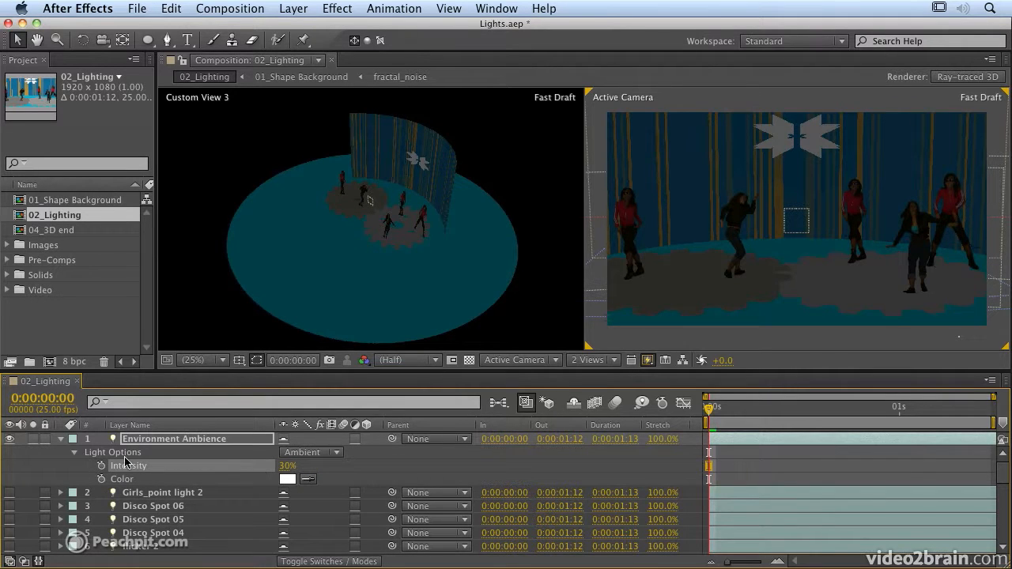
pyautogui.click(62, 440)
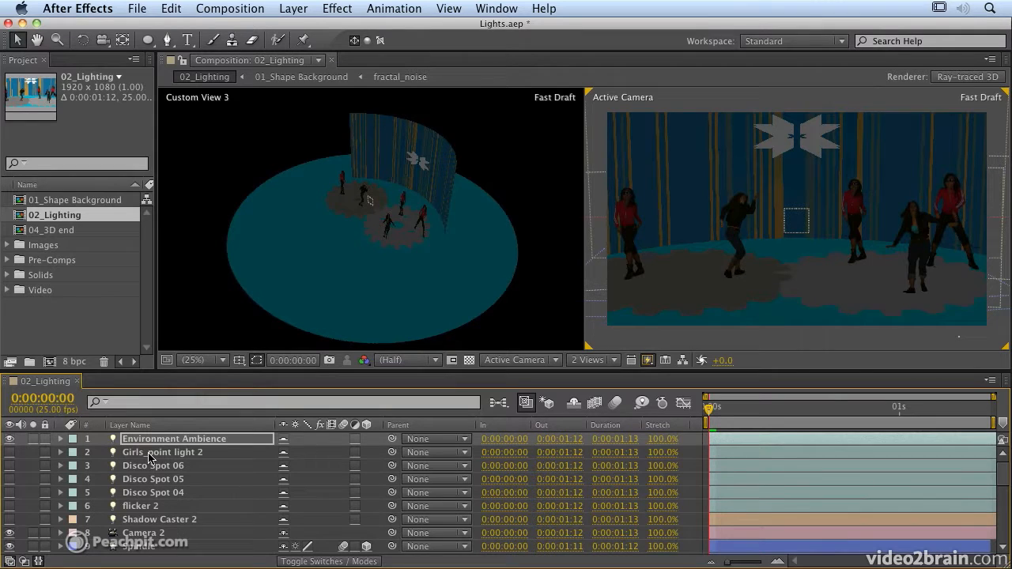
# Enable Girls_point light 2 and set it to 81% intensity with falloff None.
pyautogui.click(9, 452)
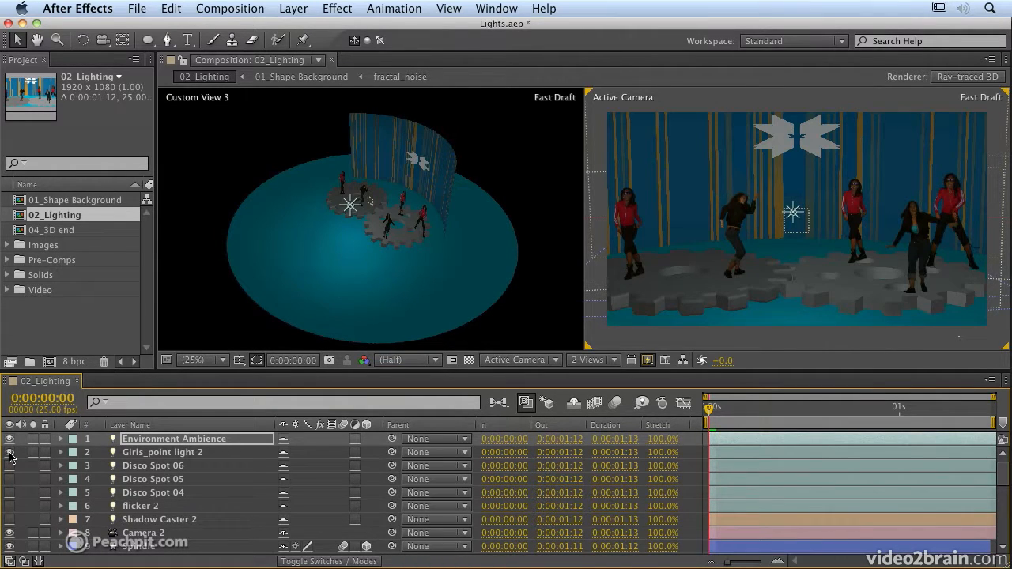
pyautogui.doubleClick(145, 460)
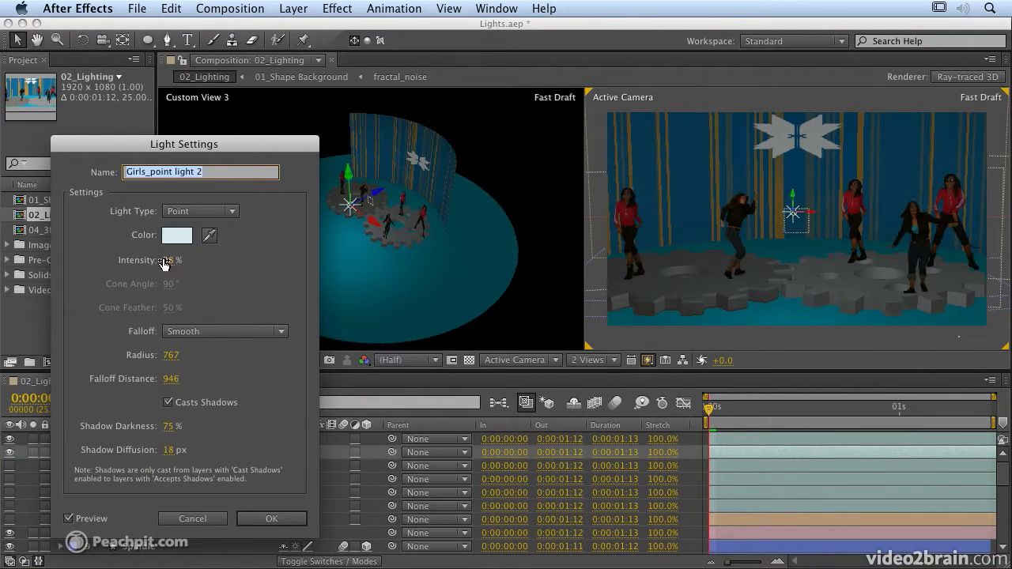
pyautogui.moveTo(165, 265); pyautogui.dragTo(194, 260)
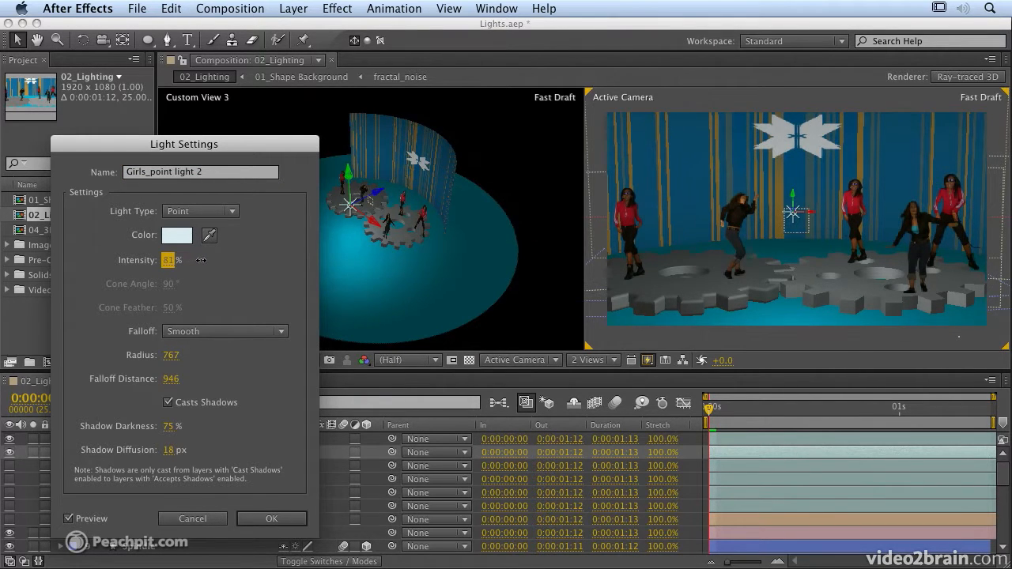
pyautogui.click(210, 338)
pyautogui.click(198, 348)
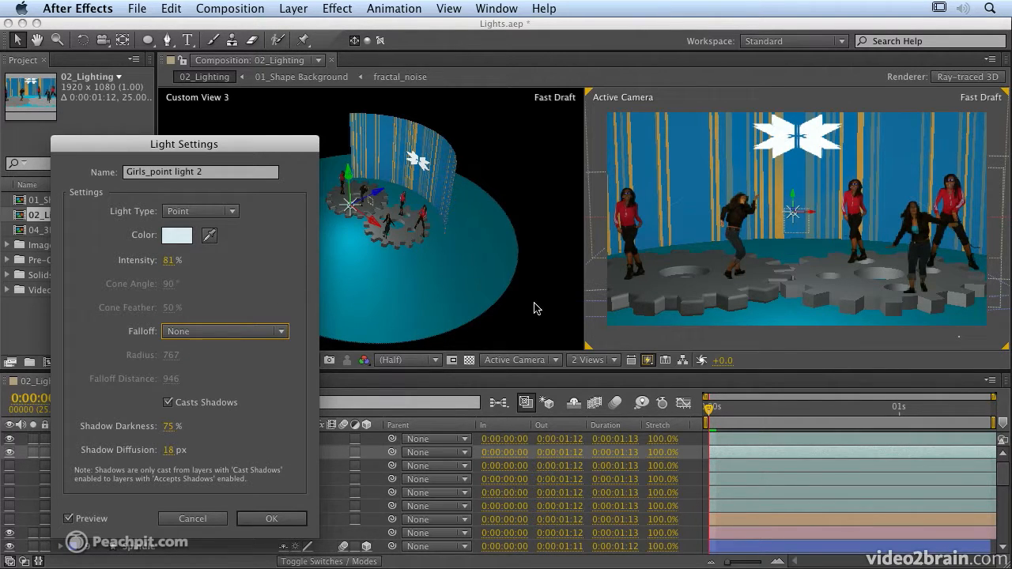
# Try Inverse Square Clamped falloff on Girls_point light 2 and adjust its radius.
pyautogui.click(204, 333)
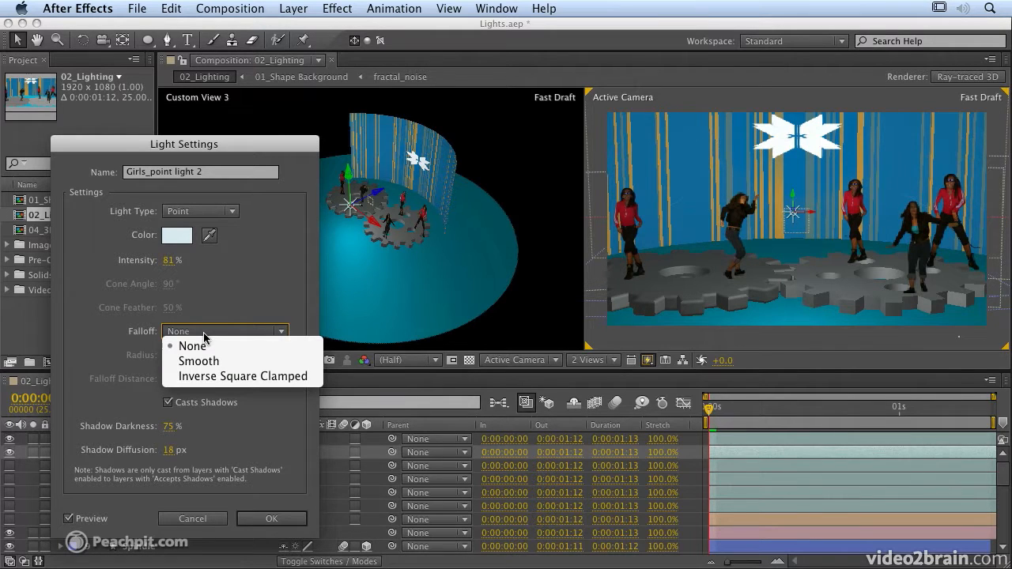
pyautogui.click(256, 379)
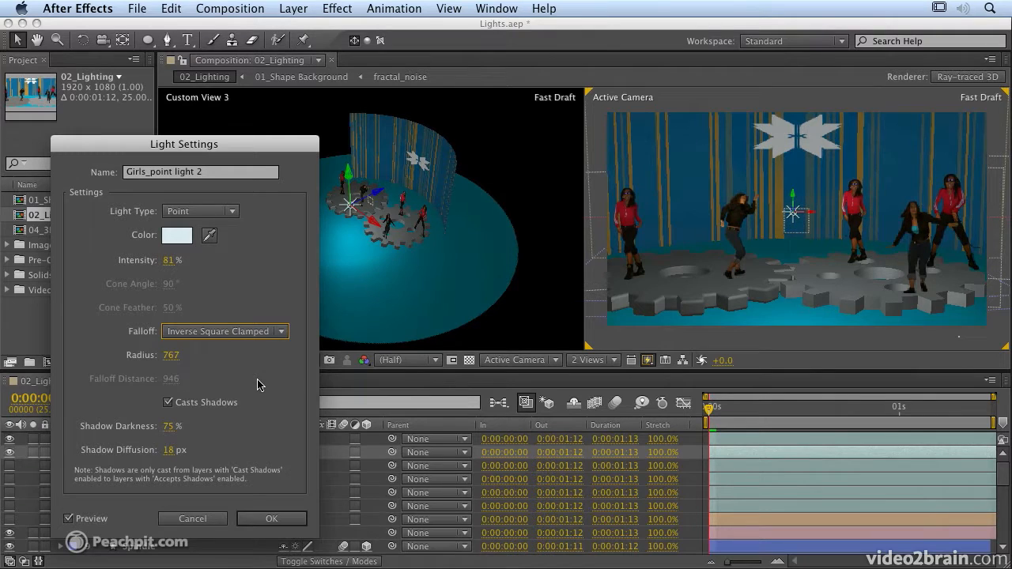
pyautogui.moveTo(170, 362); pyautogui.dragTo(154, 355)
pyautogui.moveTo(69, 348); pyautogui.dragTo(55, 348)
pyautogui.moveTo(166, 358); pyautogui.dragTo(228, 363)
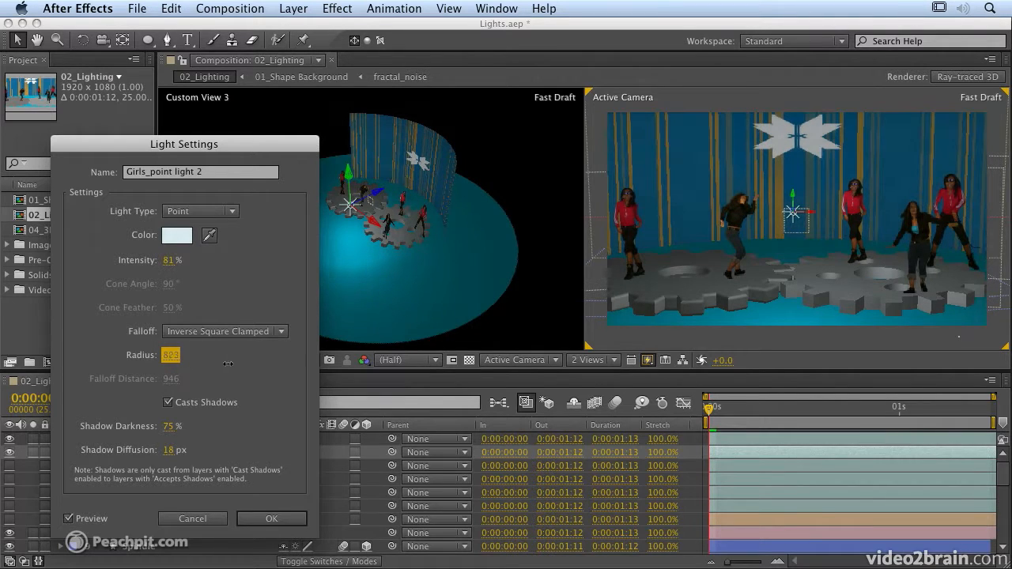
pyautogui.moveTo(315, 360); pyautogui.dragTo(202, 370)
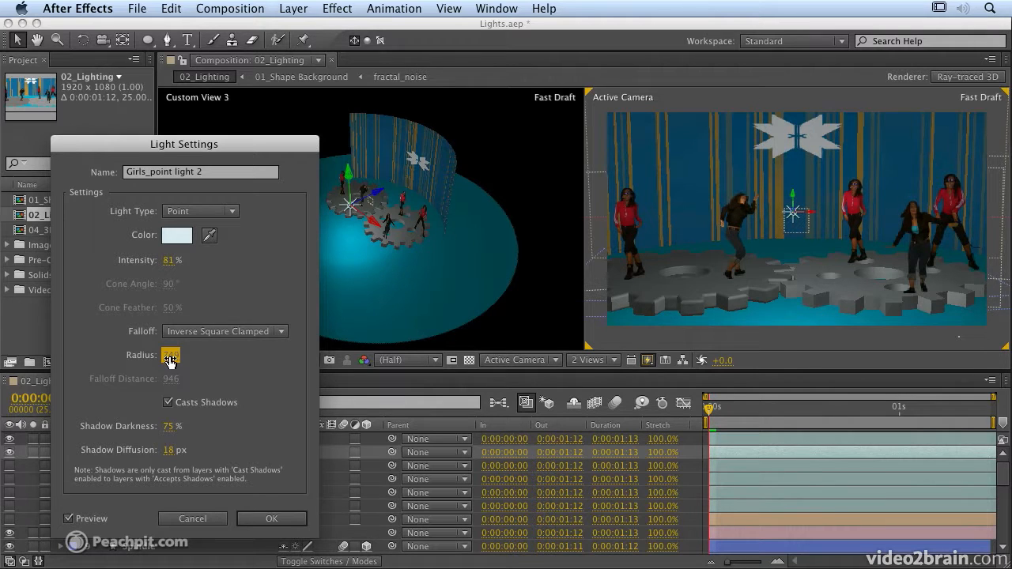
# Switch the falloff to Smooth with radius 749 and falloff distance 972.
pyautogui.click(238, 331)
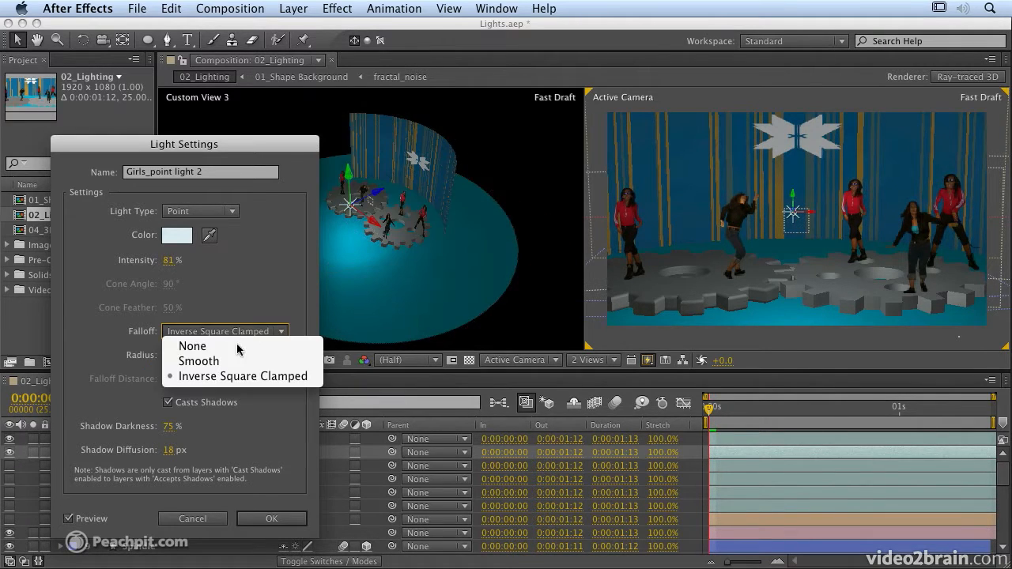
pyautogui.click(196, 366)
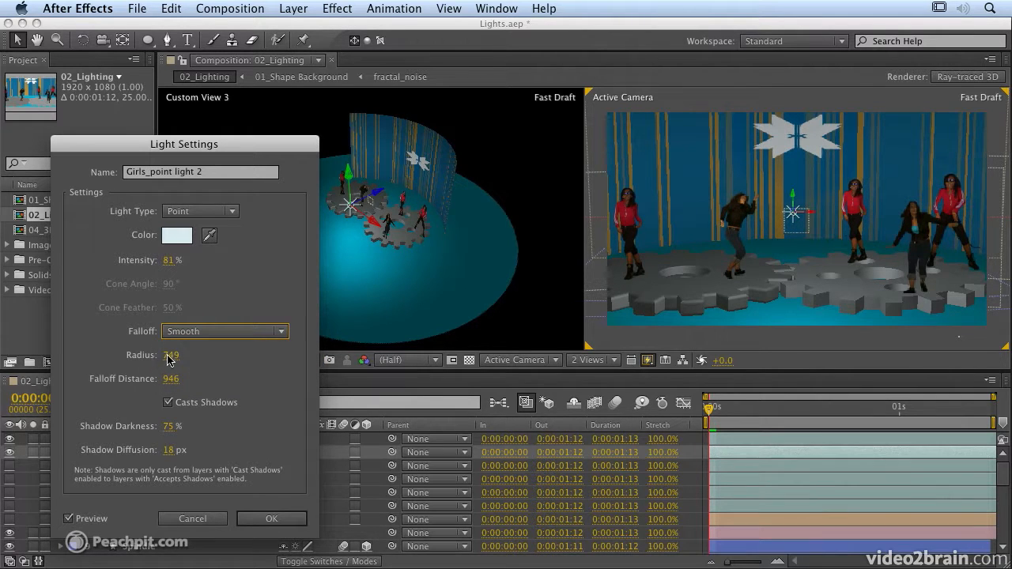
pyautogui.click(169, 356)
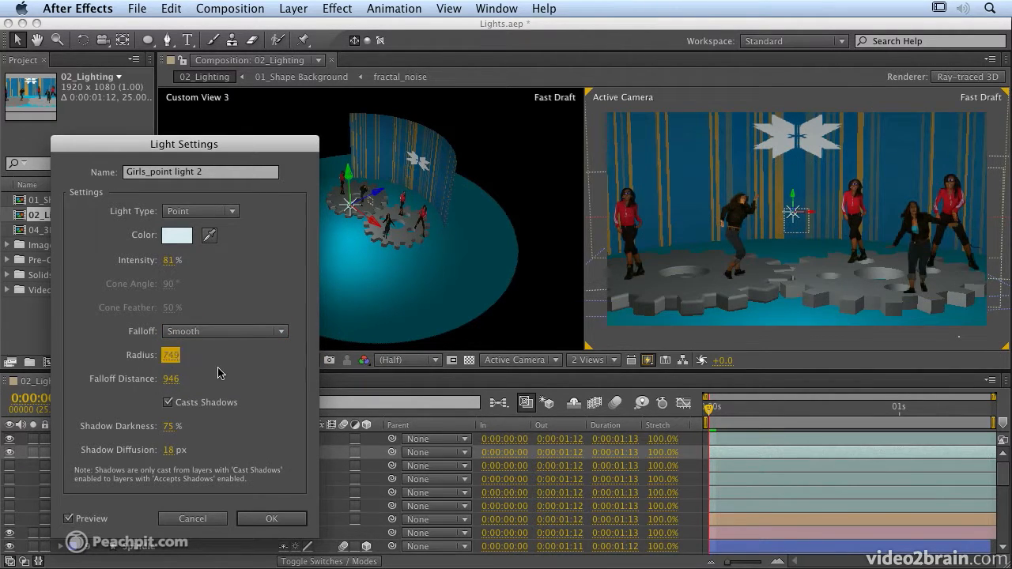
pyautogui.moveTo(171, 378); pyautogui.dragTo(125, 374)
pyautogui.moveTo(7, 373); pyautogui.dragTo(2, 376)
pyautogui.moveTo(176, 384); pyautogui.dragTo(3, 360)
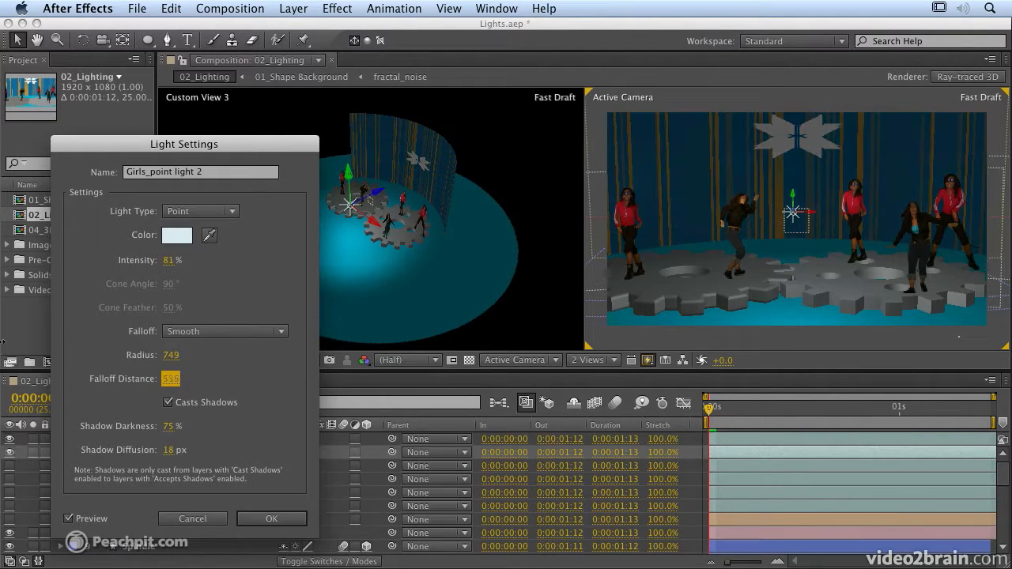
pyautogui.moveTo(79, 350); pyautogui.dragTo(294, 361)
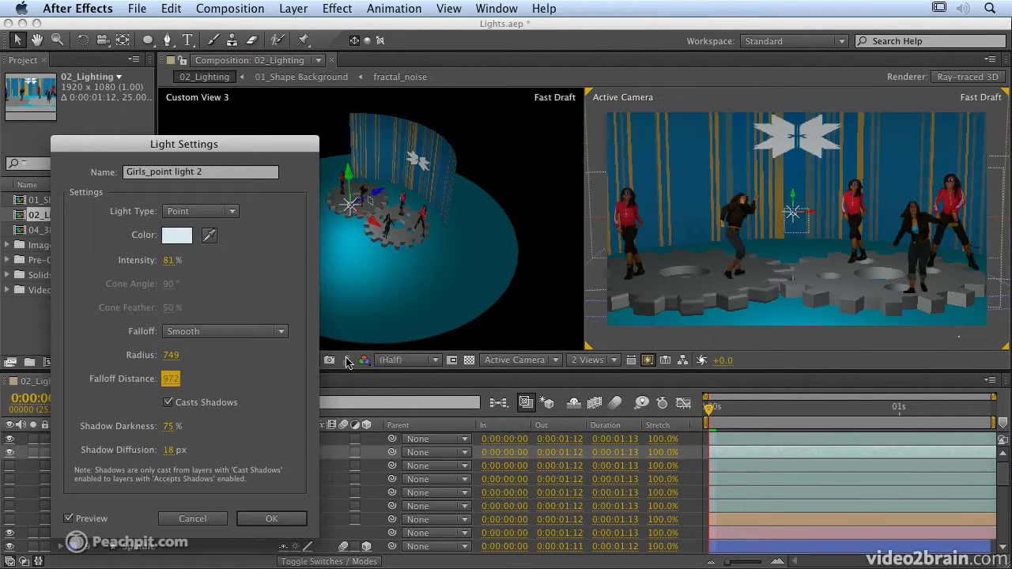
# Turn off shadow casting for Girls_point light 2 and apply the settings.
pyautogui.click(169, 404)
pyautogui.click(168, 404)
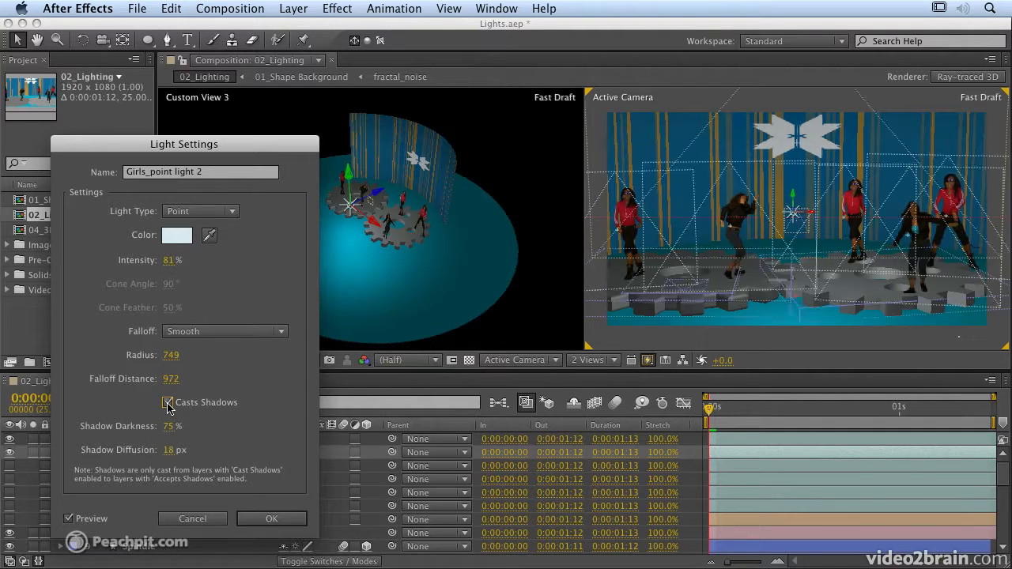
pyautogui.click(168, 404)
pyautogui.click(168, 404)
pyautogui.click(168, 404)
pyautogui.click(275, 522)
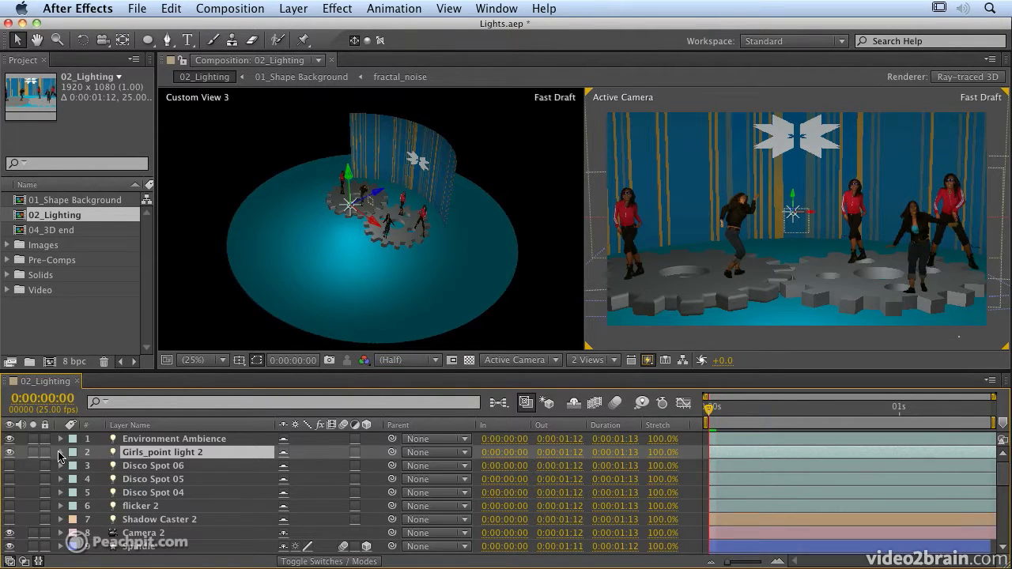
# Raise Girls_point light 2's intensity to 104% in the timeline, then collapse it.
pyautogui.click(61, 453)
pyautogui.click(75, 484)
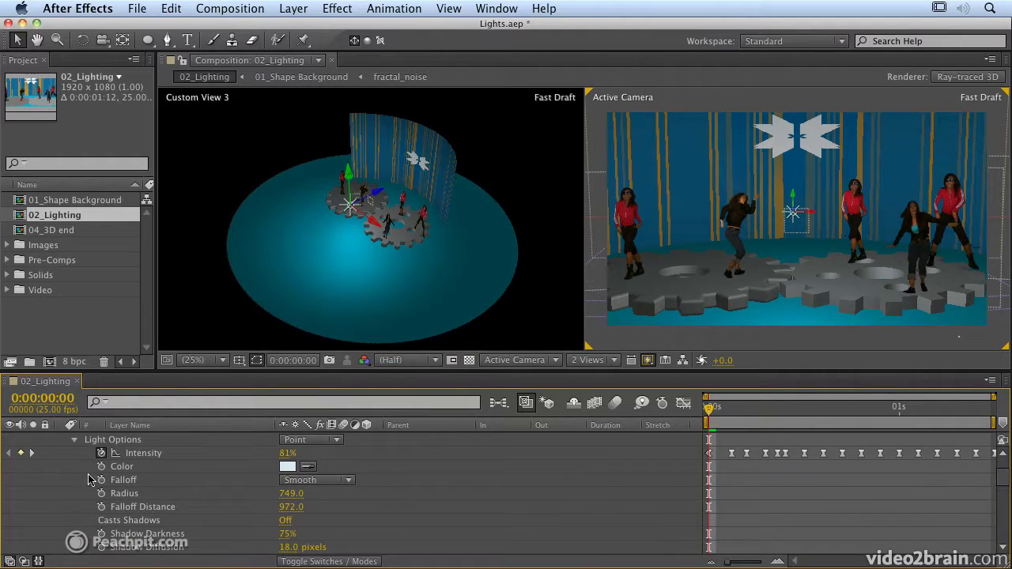
pyautogui.moveTo(287, 454); pyautogui.dragTo(300, 453)
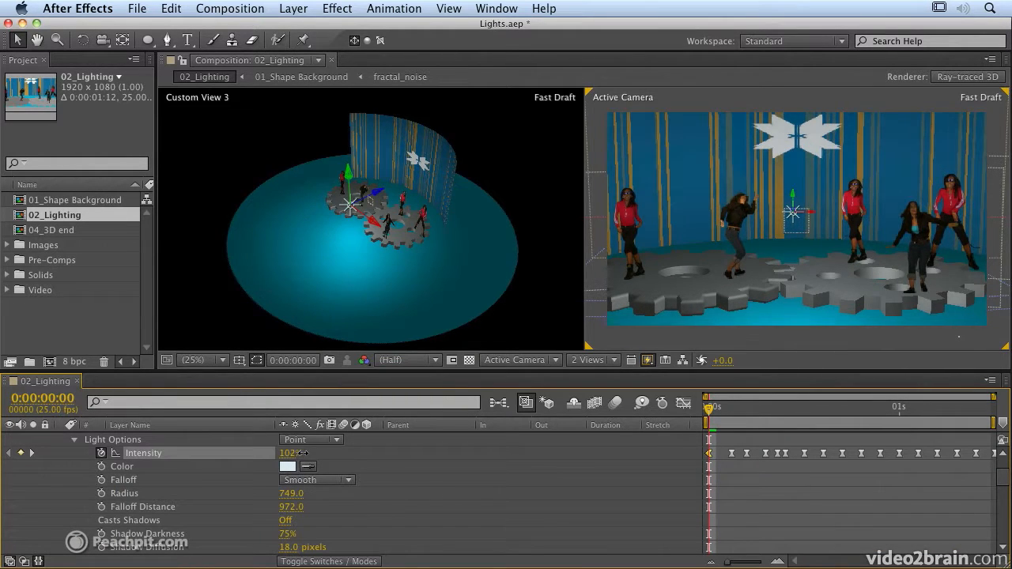
pyautogui.scroll(3, 165, 461)
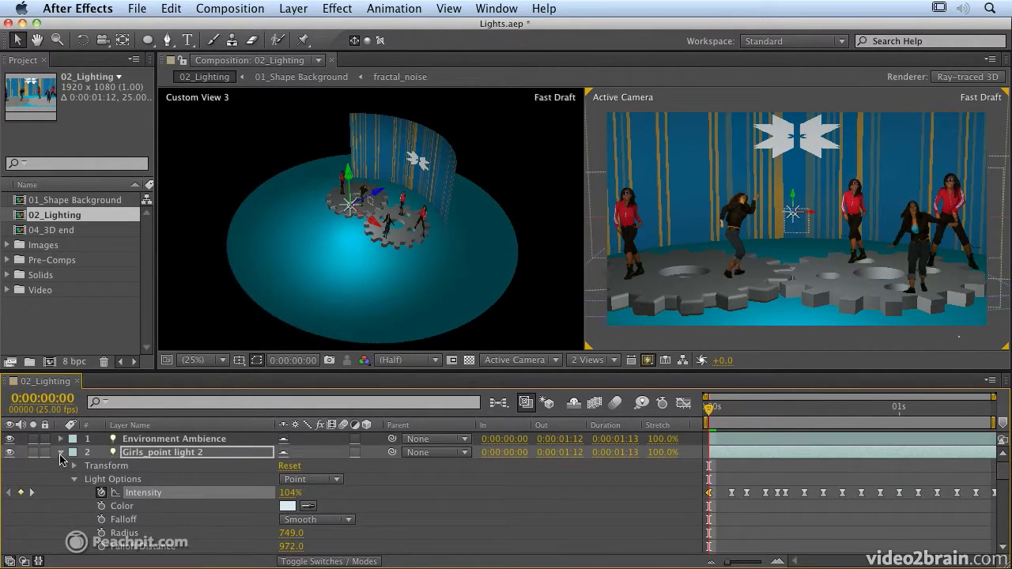
pyautogui.click(61, 453)
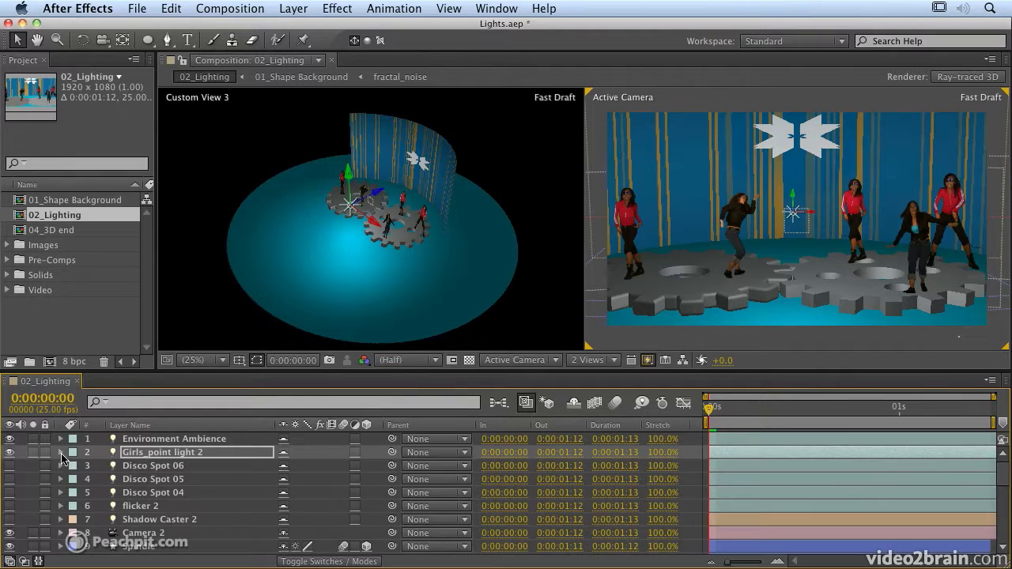
# Enable Disco Spot 06, 05 and 04 and reveal their keyframed properties with U.
pyautogui.click(11, 466)
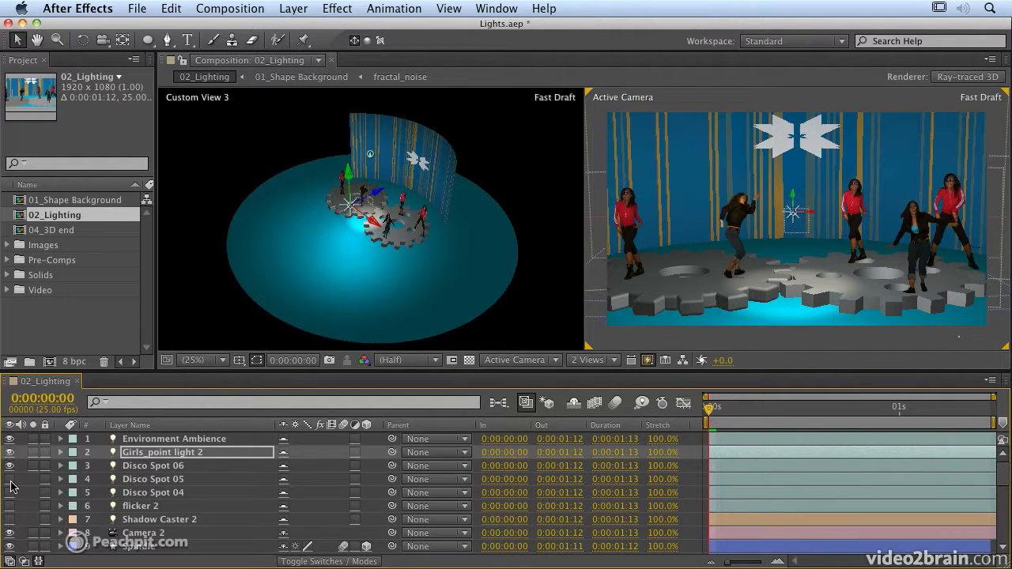
pyautogui.click(9, 479)
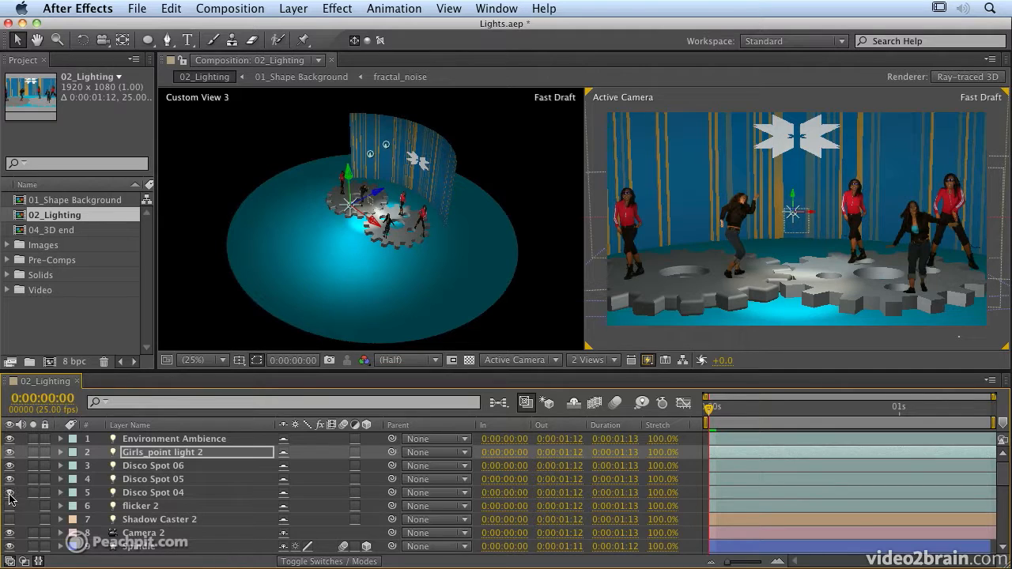
pyautogui.click(10, 492)
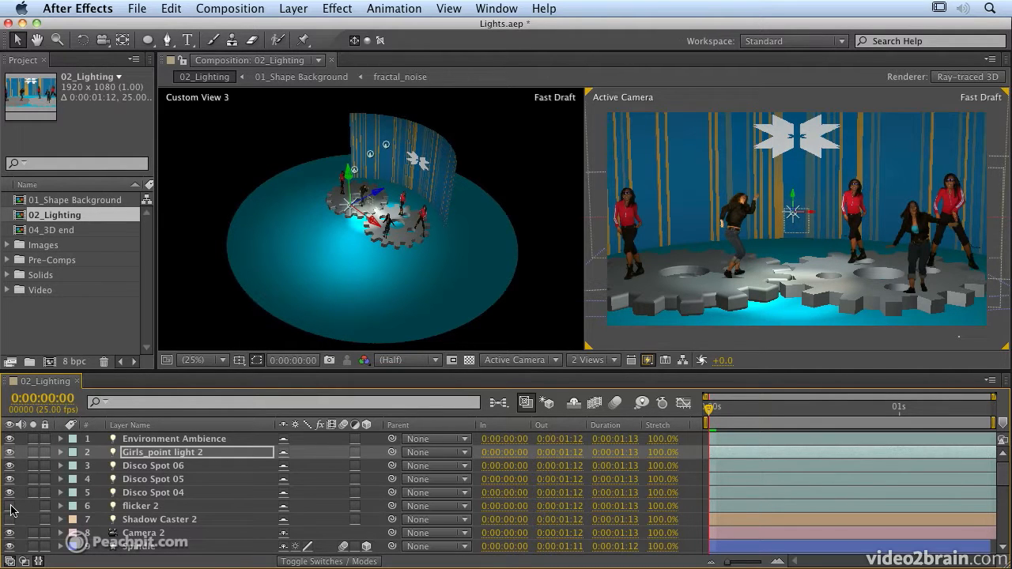
pyautogui.click(159, 468)
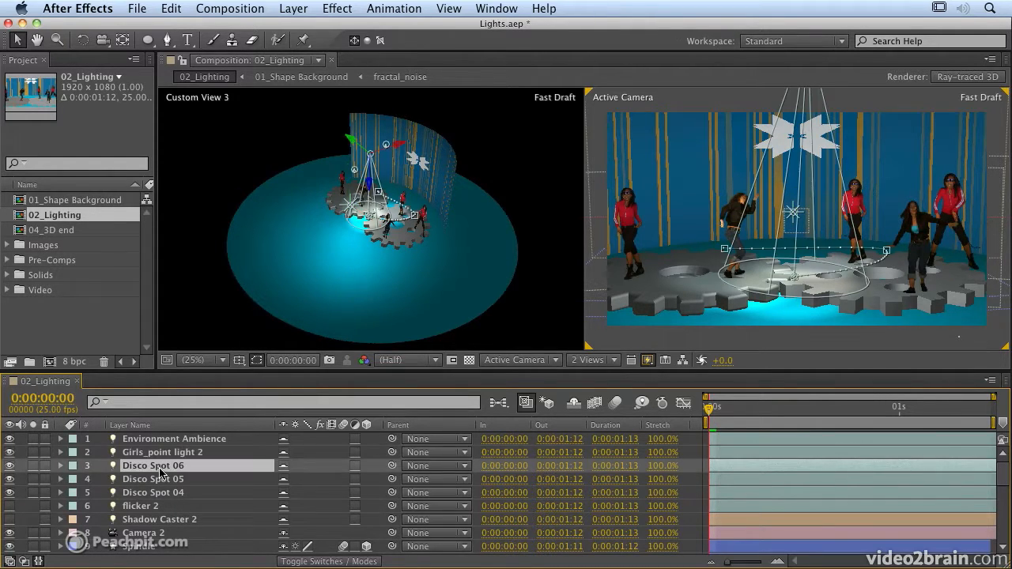
pyautogui.keyDown('shift'); pyautogui.click(160, 492); pyautogui.keyUp('shift')
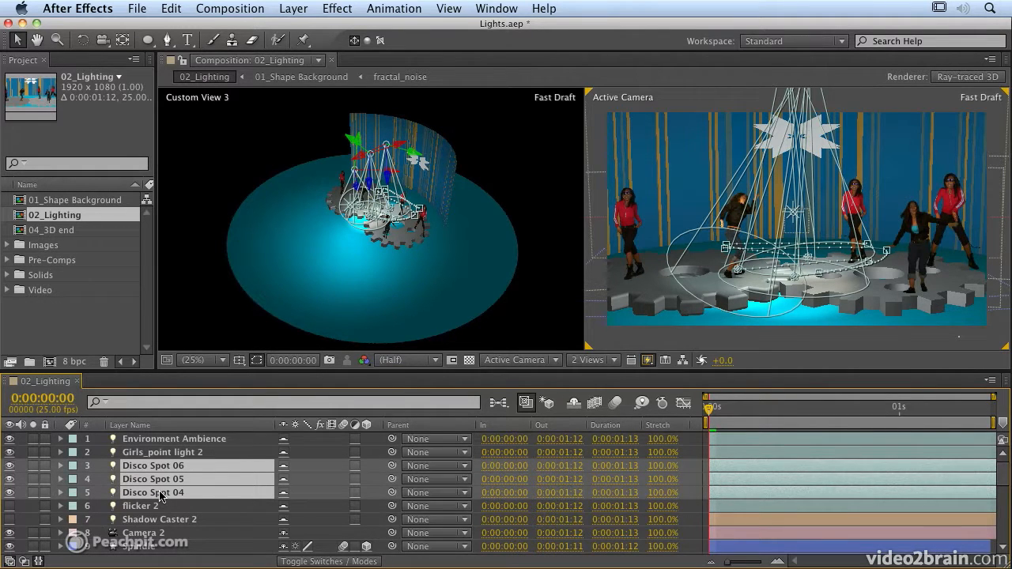
pyautogui.press('u')
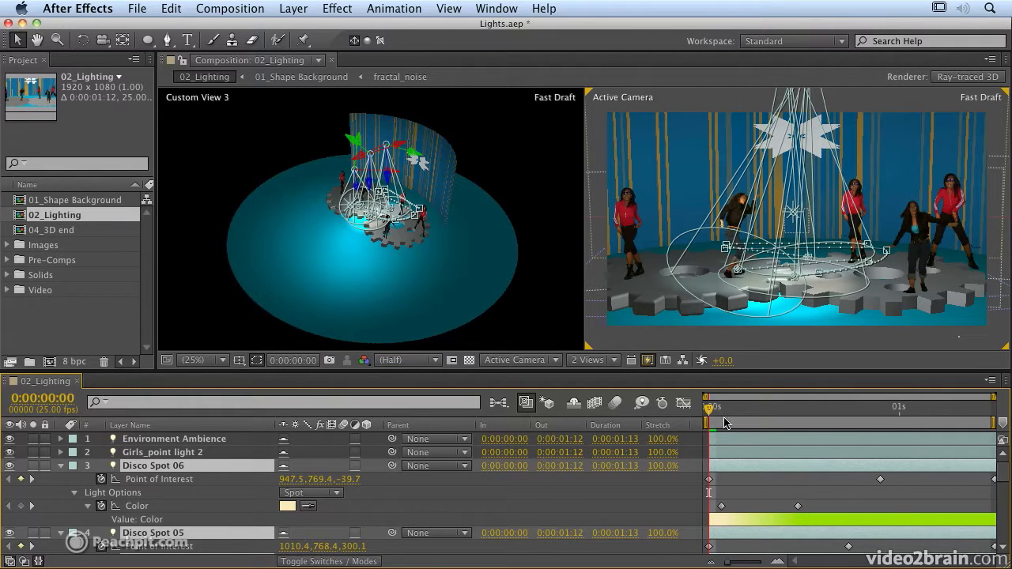
# Preview the disco spotlight animation, including a cached RAM preview from the start.
pyautogui.moveTo(724, 414); pyautogui.dragTo(707, 412)
pyautogui.press('space')
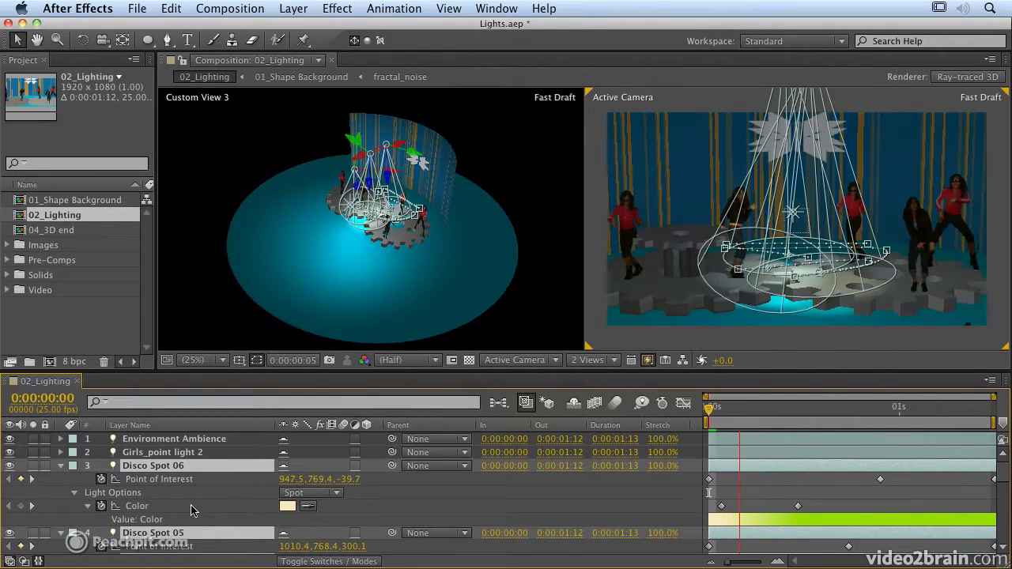
pyautogui.press('space')
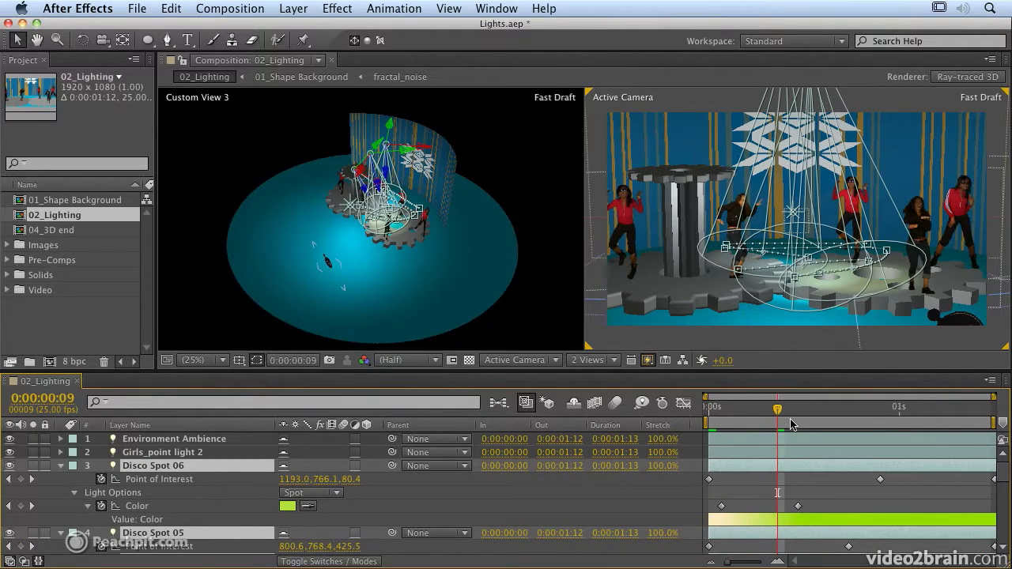
pyautogui.press('KP_0')
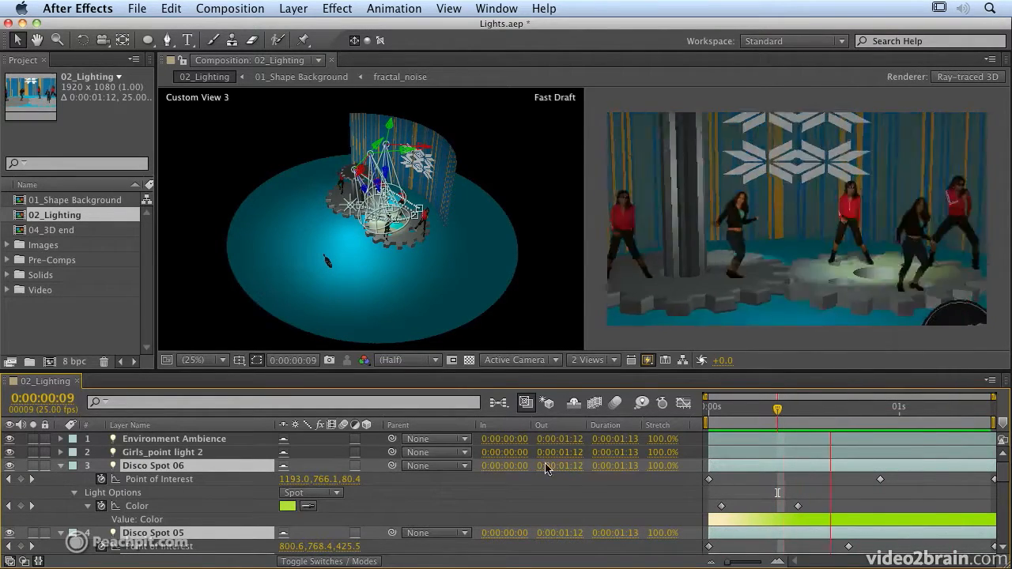
pyautogui.press('space')
# Deselect and collapse the Disco Spot 06, 05 and 04 layers.
pyautogui.click(60, 502)
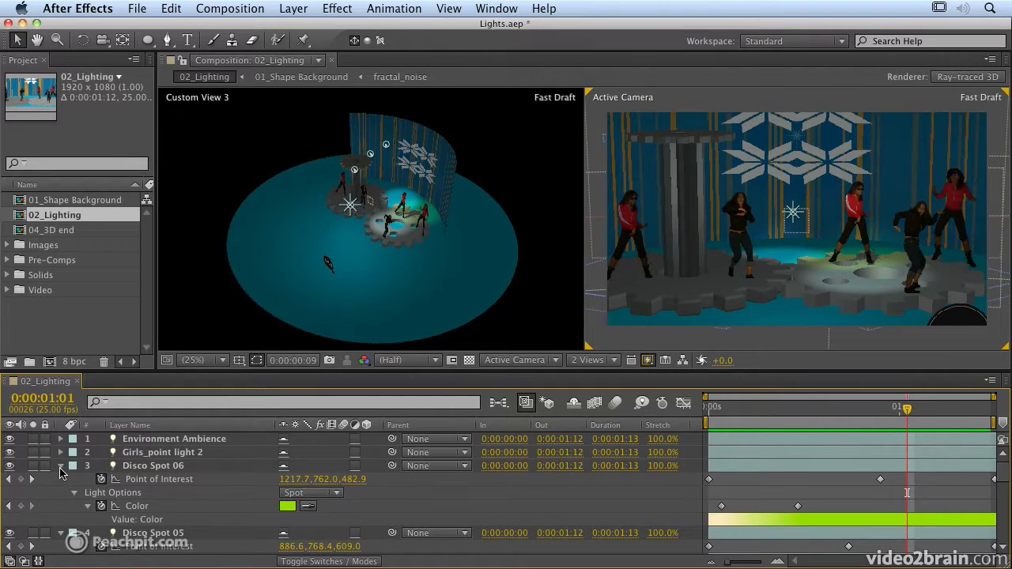
pyautogui.click(61, 467)
pyautogui.click(59, 479)
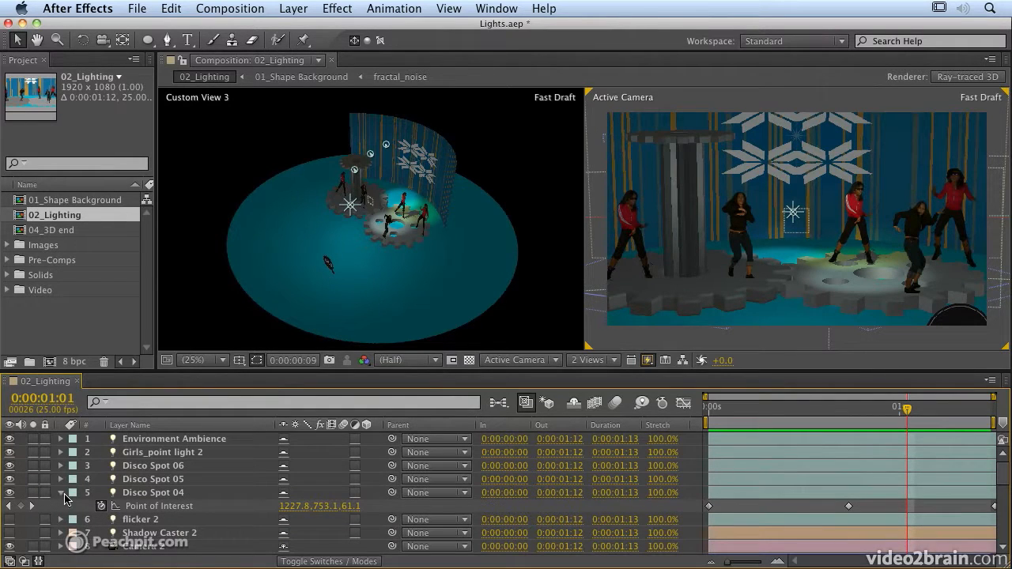
pyautogui.click(61, 493)
# Give Disco Spot 06 shadows at 80% darkness with 10 px diffusion.
pyautogui.doubleClick(175, 468)
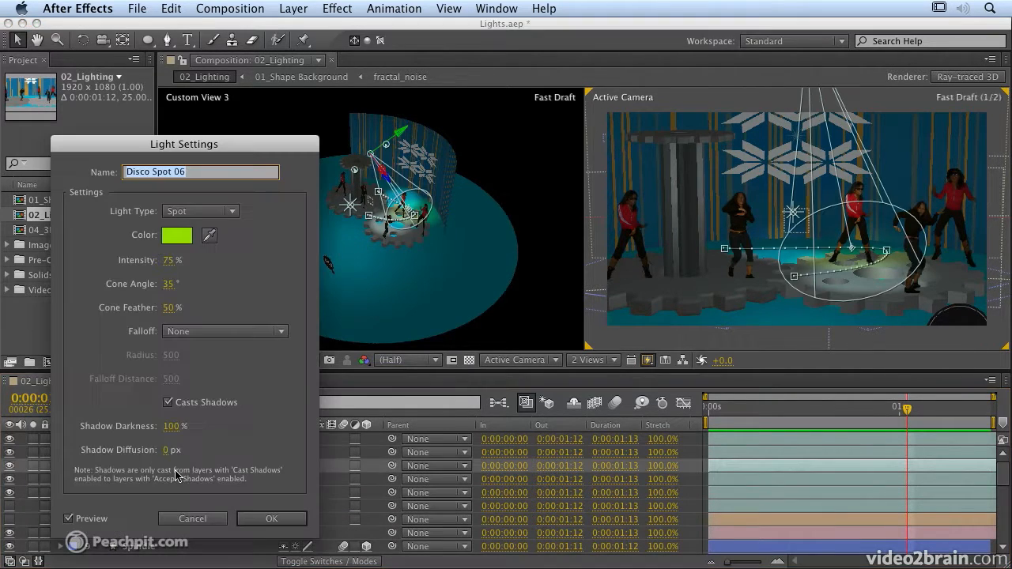
pyautogui.click(169, 403)
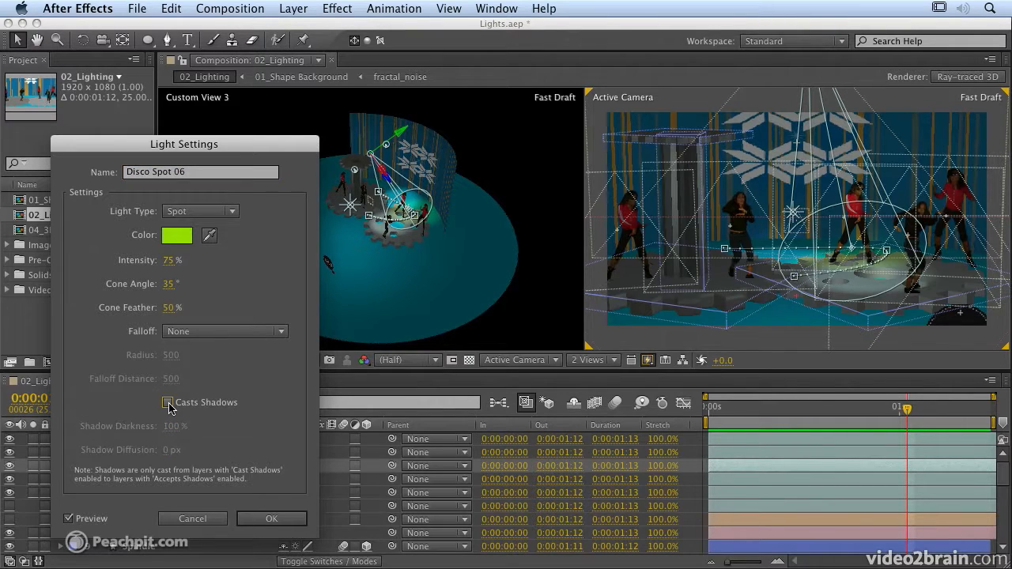
pyautogui.click(169, 403)
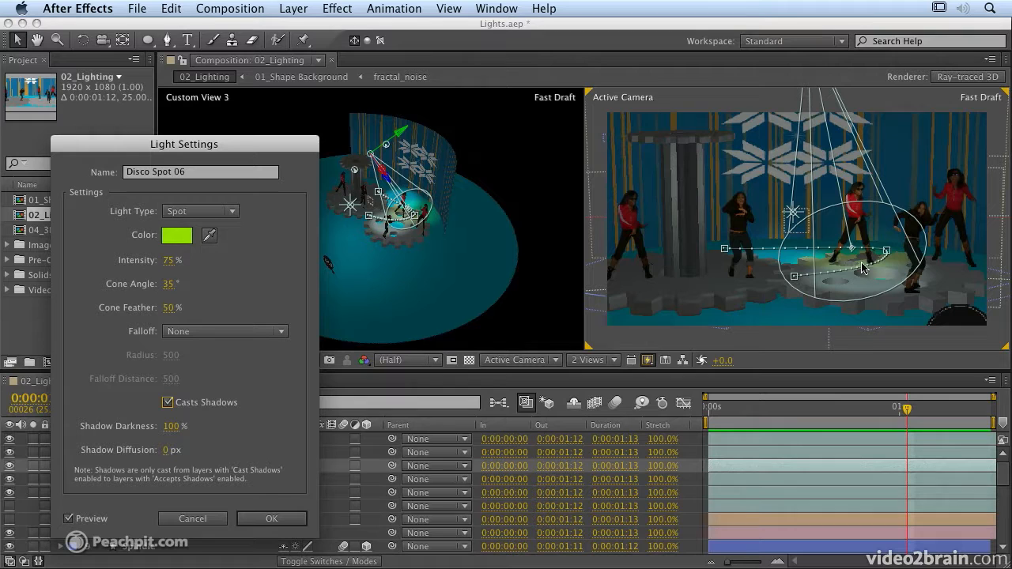
pyautogui.click(169, 427)
pyautogui.write('80')
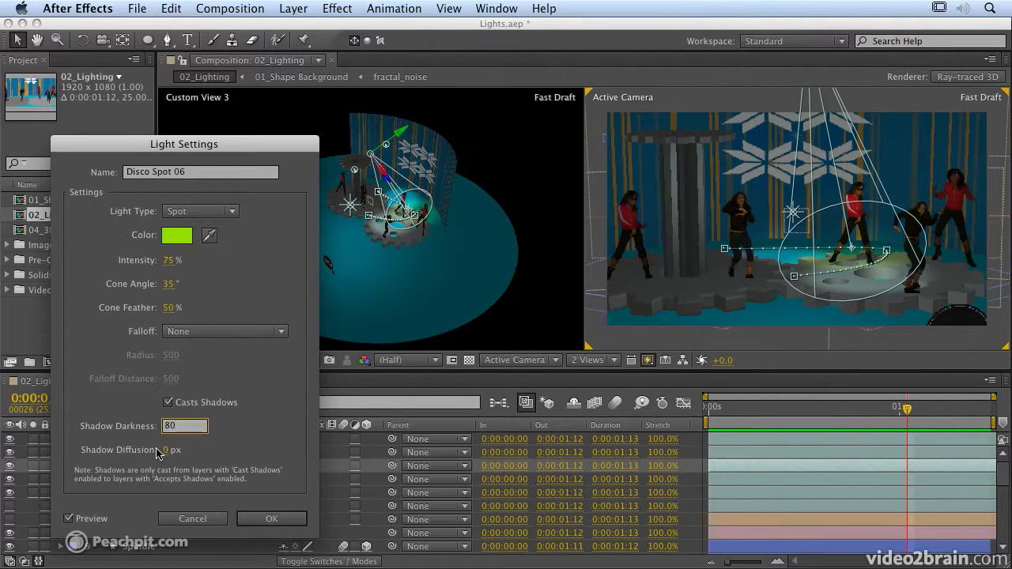
pyautogui.click(166, 451)
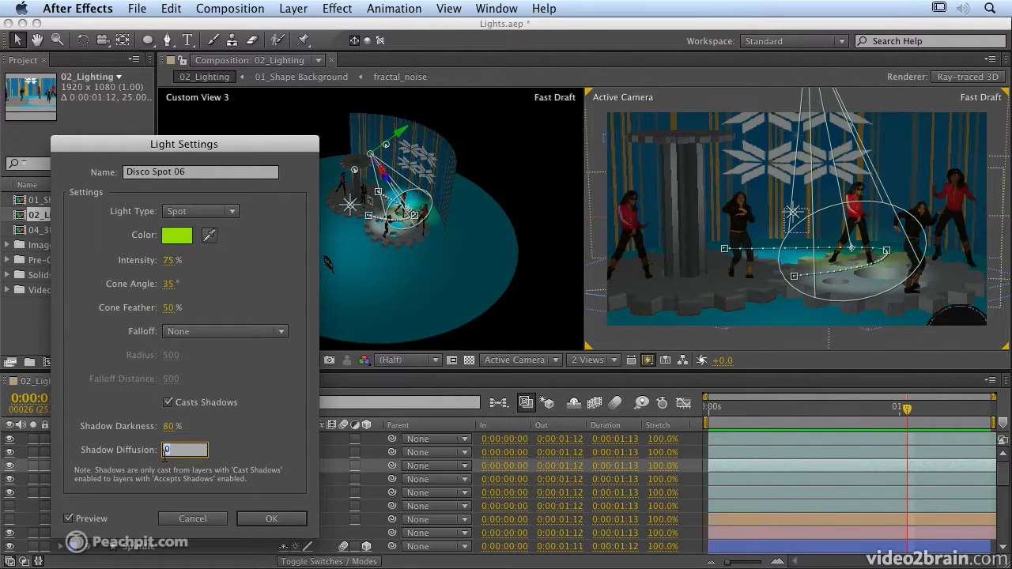
pyautogui.write('10')
pyautogui.click(235, 447)
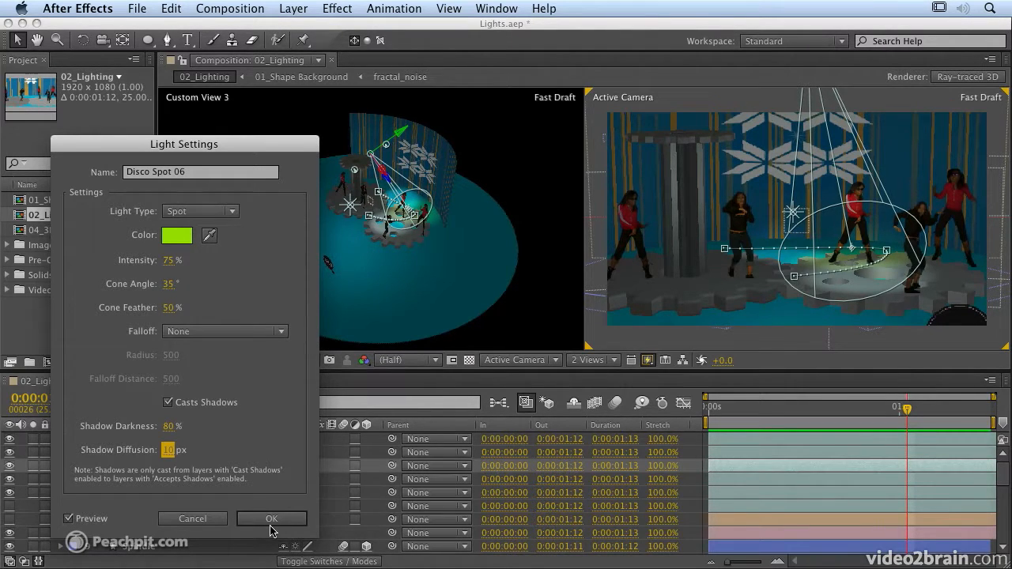
# Set Disco Spot 06 to Smooth falloff, radius 1376, falloff distance 636, and apply.
pyautogui.click(228, 334)
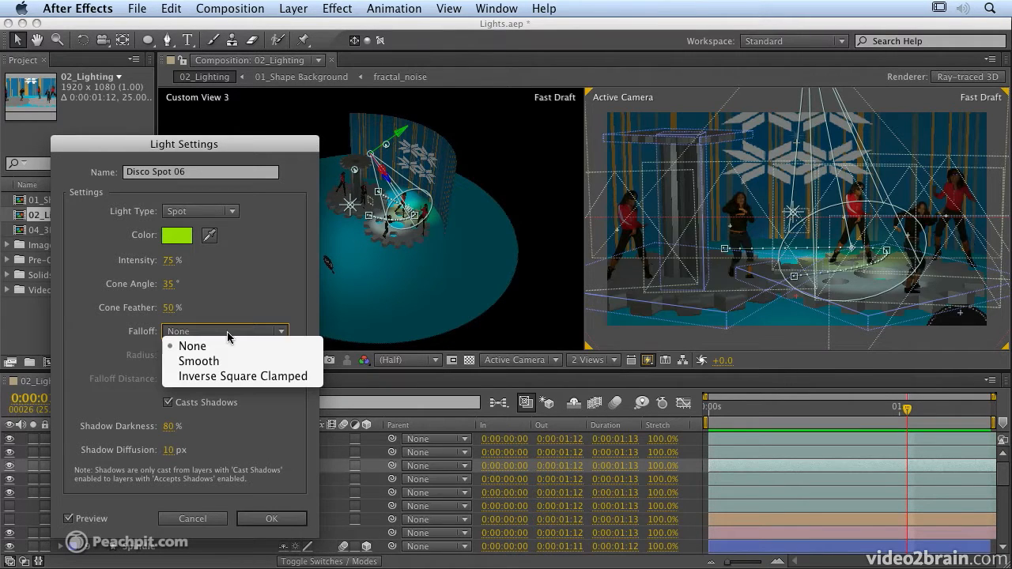
pyautogui.click(224, 362)
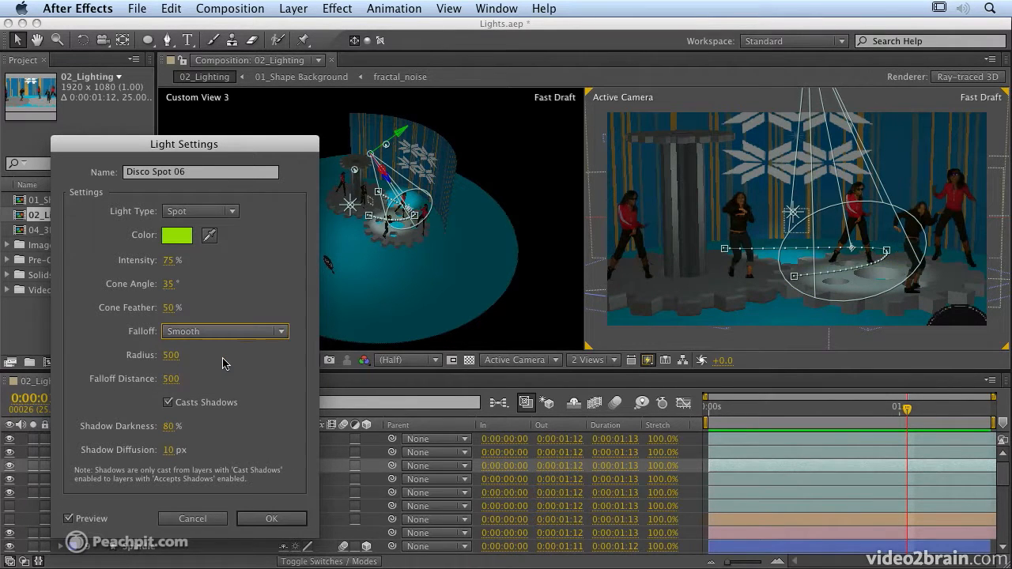
pyautogui.moveTo(168, 362); pyautogui.dragTo(199, 356)
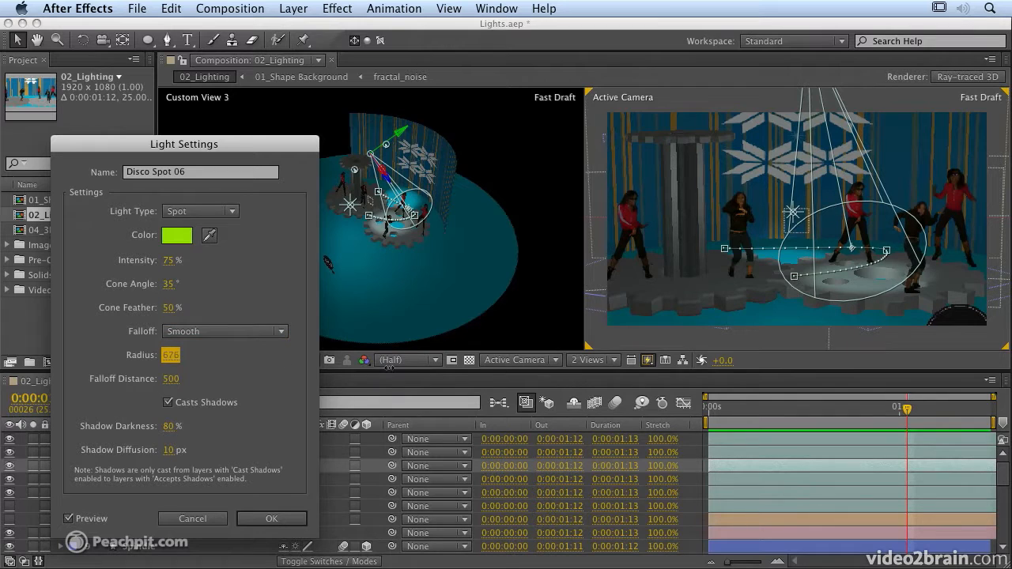
pyautogui.moveTo(482, 369); pyautogui.dragTo(819, 338)
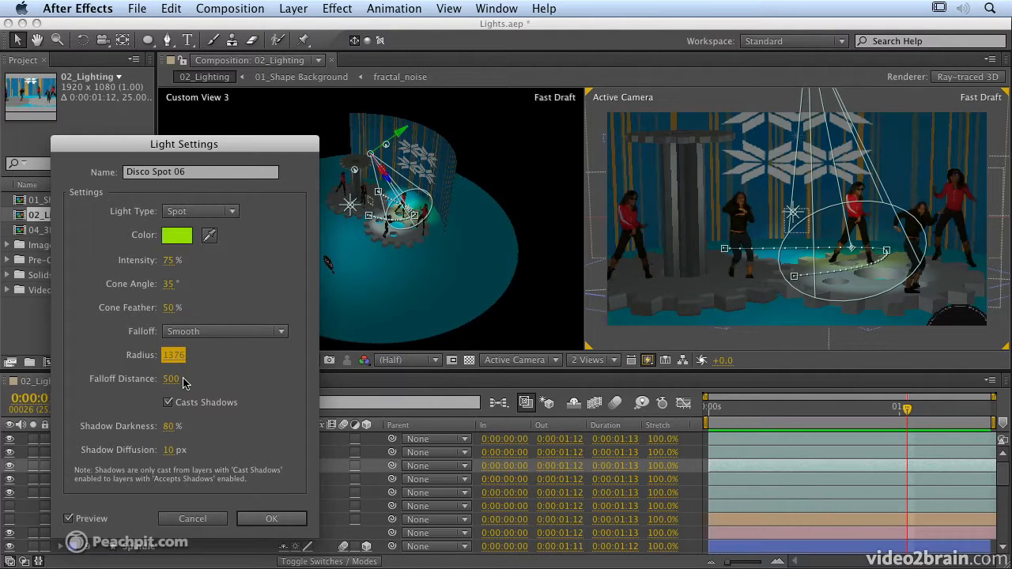
pyautogui.moveTo(170, 378); pyautogui.dragTo(280, 376)
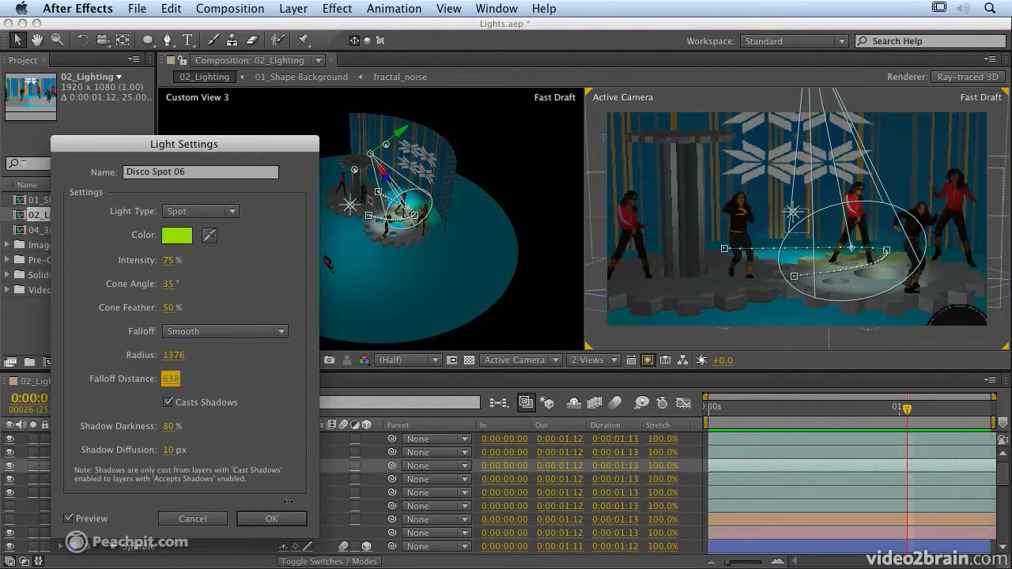
pyautogui.click(272, 522)
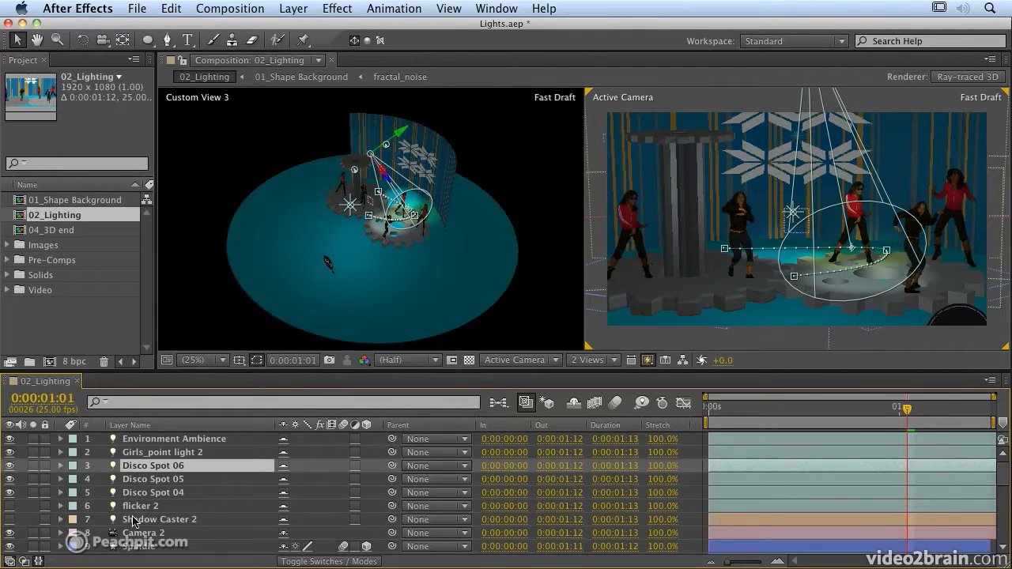
# Enable the flicker 2 light and set its falloff radius to 1164.
pyautogui.click(11, 507)
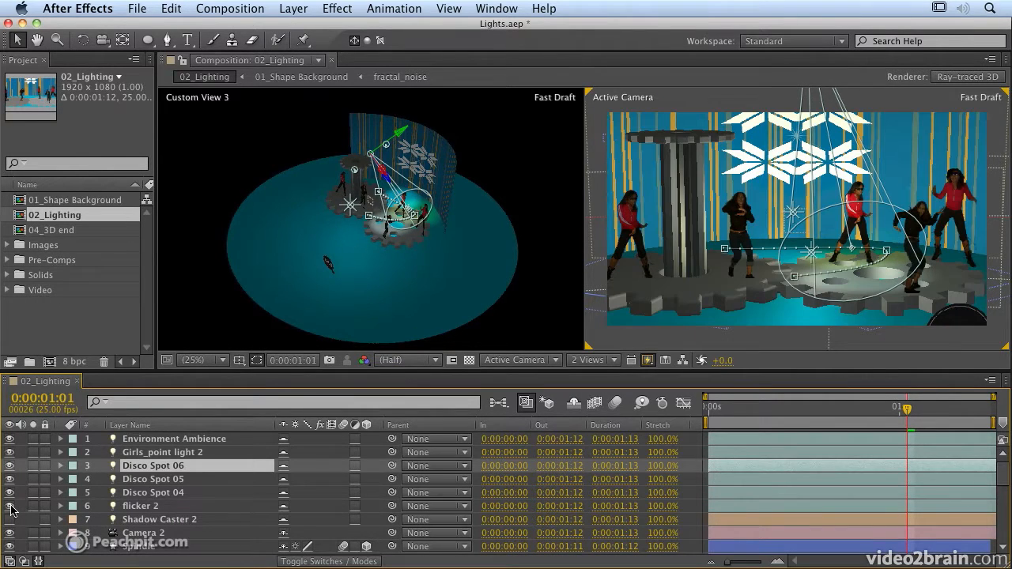
pyautogui.click(138, 508)
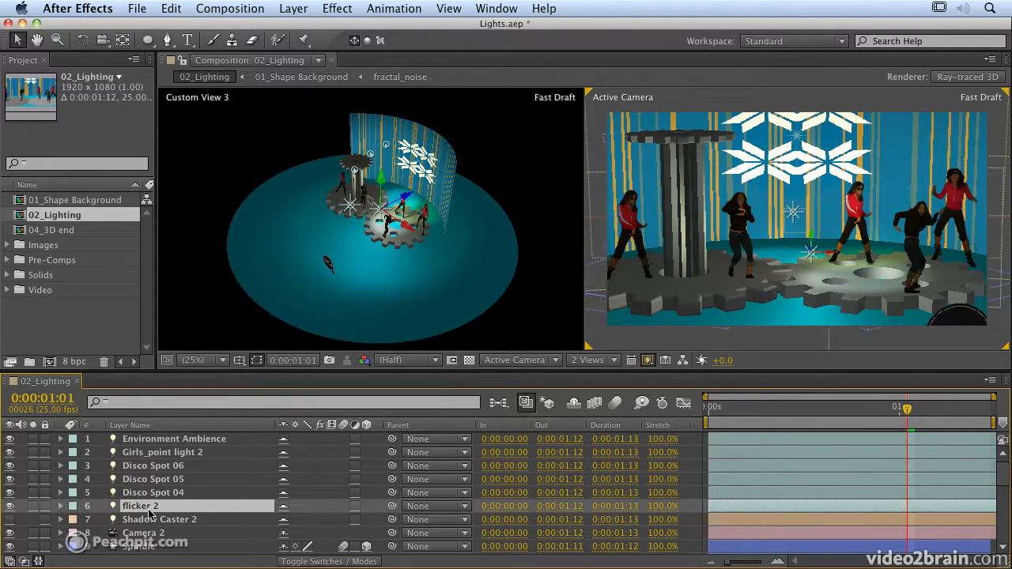
pyautogui.doubleClick(149, 510)
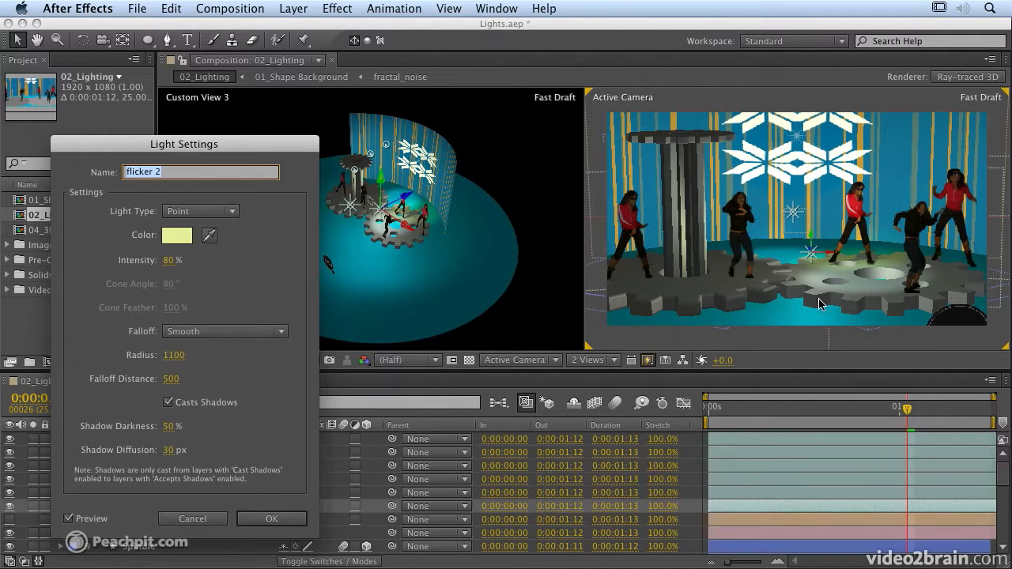
pyautogui.moveTo(172, 355); pyautogui.dragTo(124, 354)
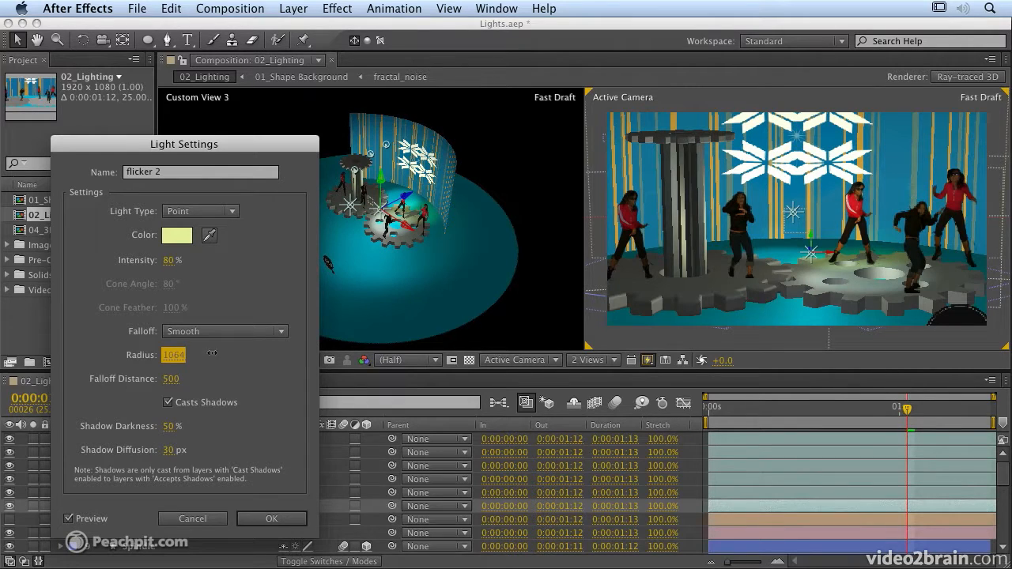
pyautogui.moveTo(223, 353); pyautogui.dragTo(220, 375)
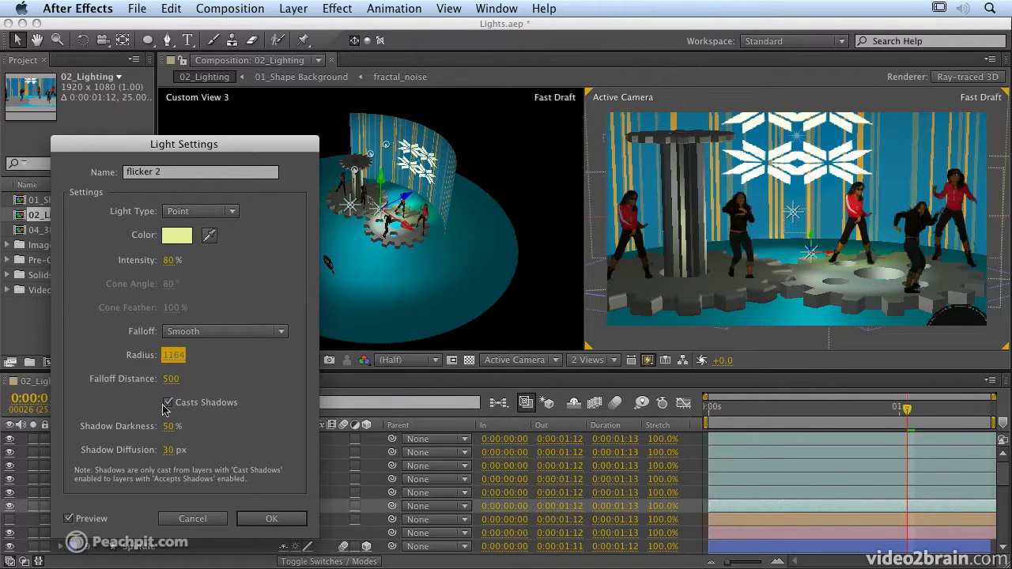
pyautogui.click(261, 518)
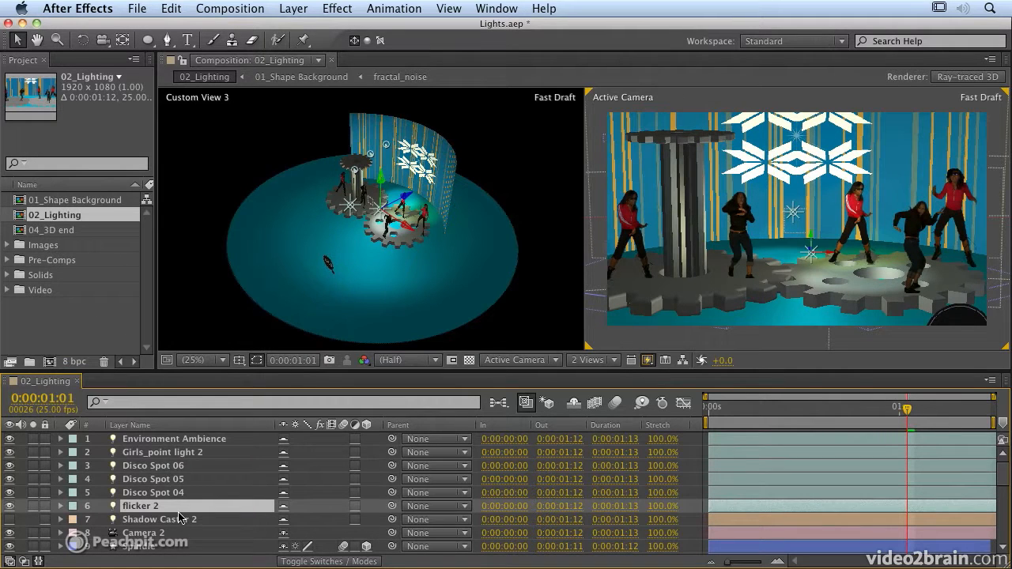
pyautogui.press('u')
pyautogui.press('u')
pyautogui.scroll(-3, 585, 510)
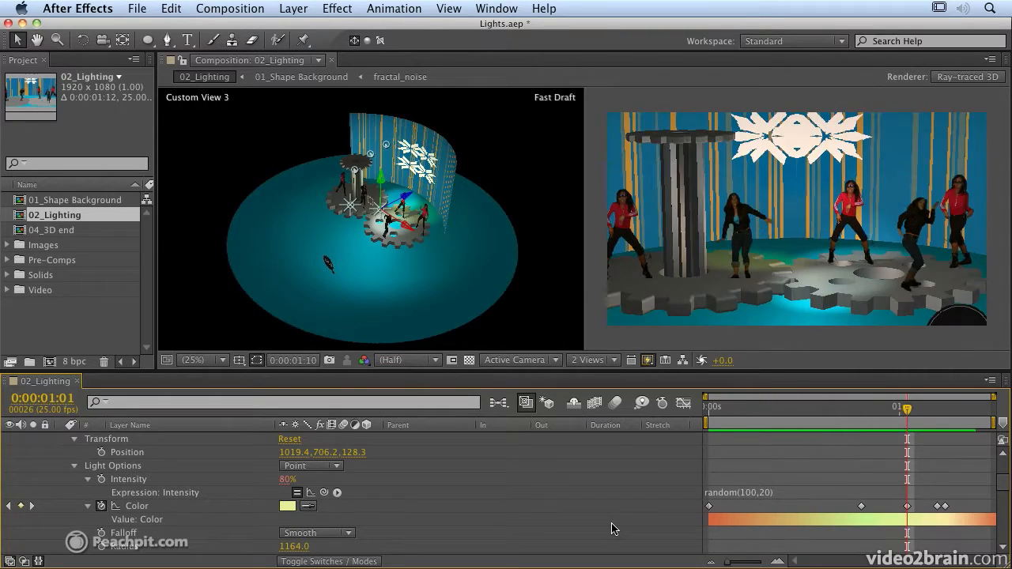
pyautogui.press('space')
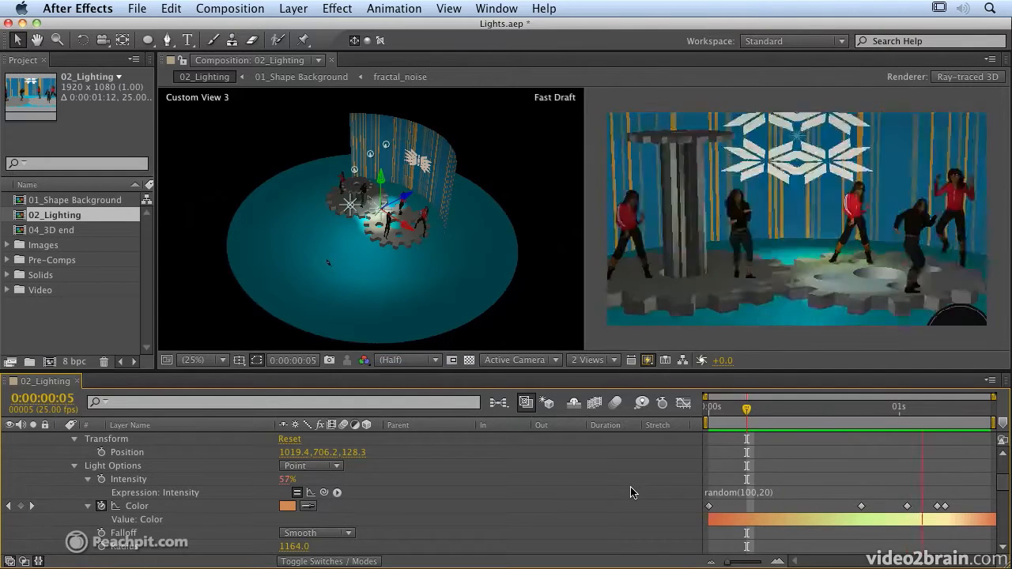
pyautogui.press('space')
pyautogui.scroll(3, 125, 491)
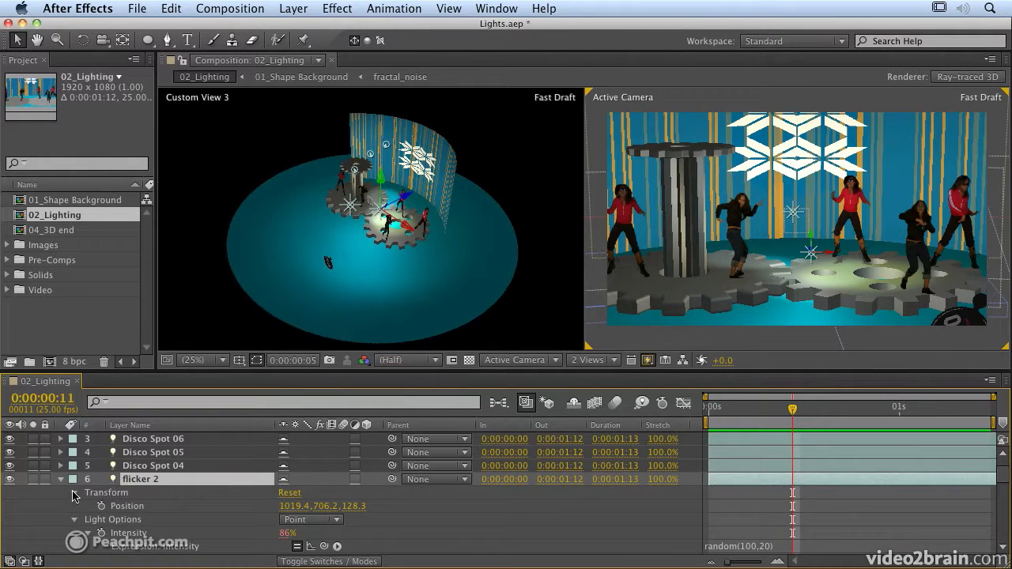
pyautogui.click(59, 480)
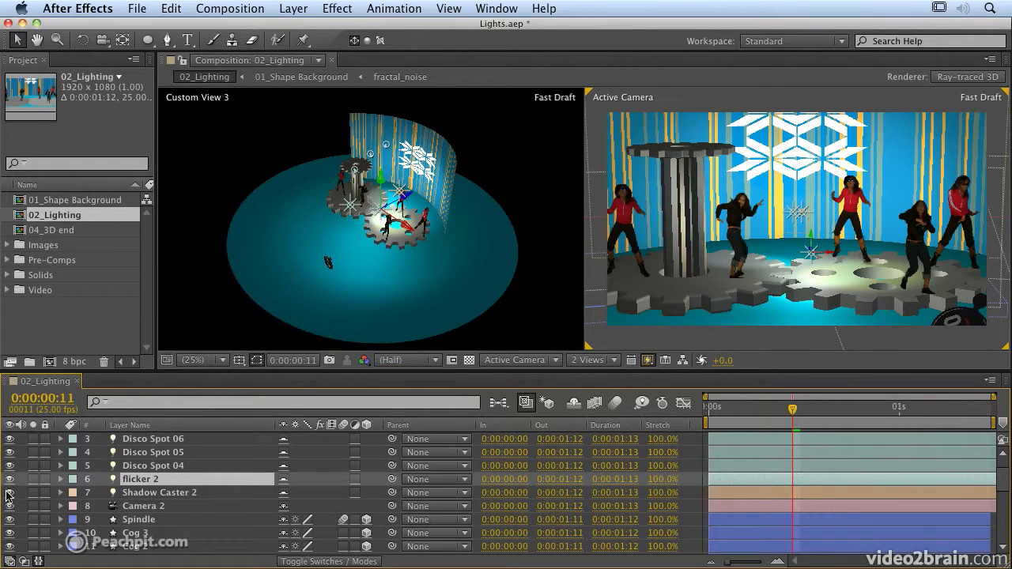
# Set Shadow Caster 2's shadow darkness to 100%.
pyautogui.doubleClick(150, 494)
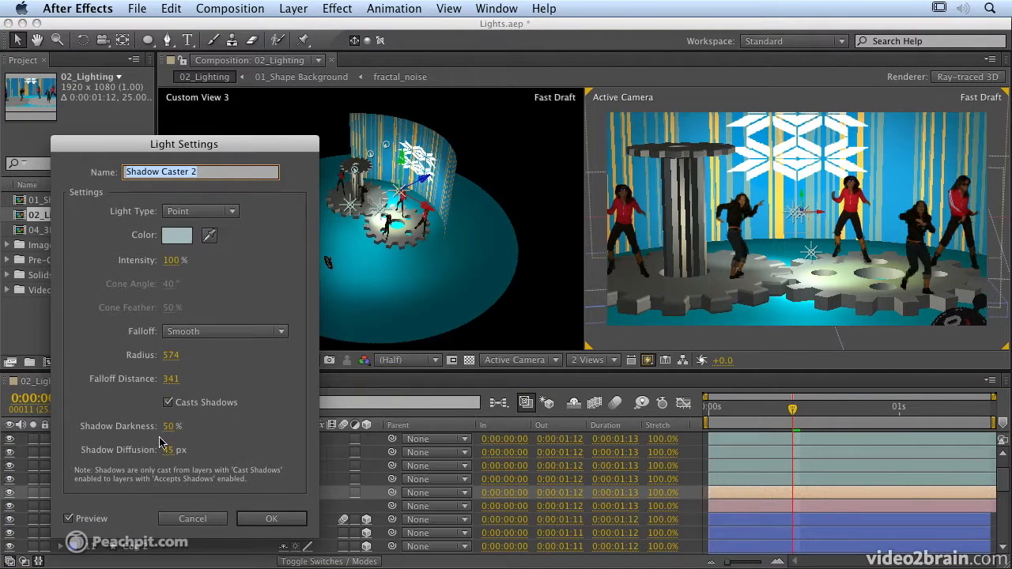
pyautogui.click(168, 426)
pyautogui.write('100')
pyautogui.press('Return')
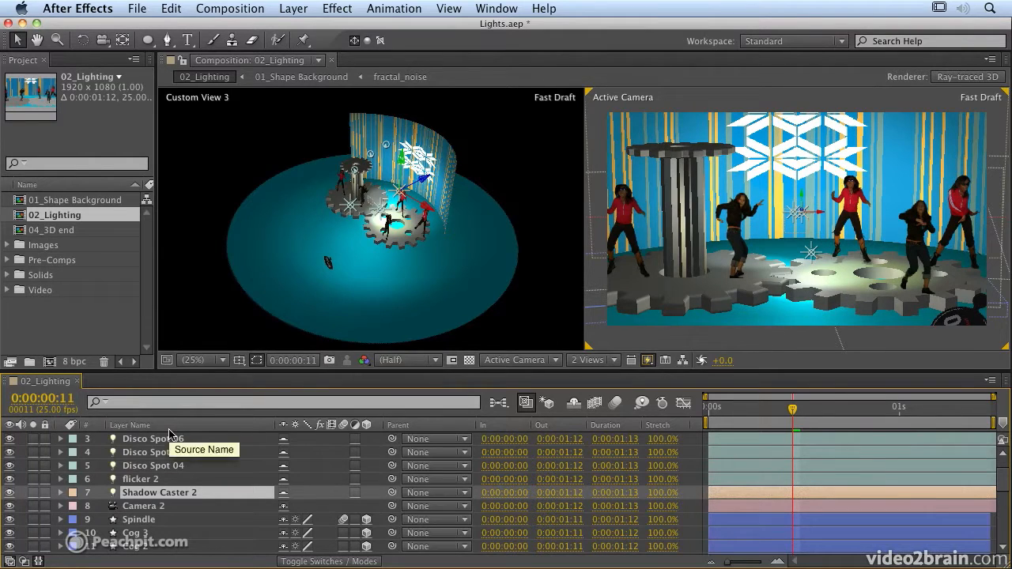
# Change Shadow Caster 2's falloff to None and apply the settings.
pyautogui.doubleClick(178, 493)
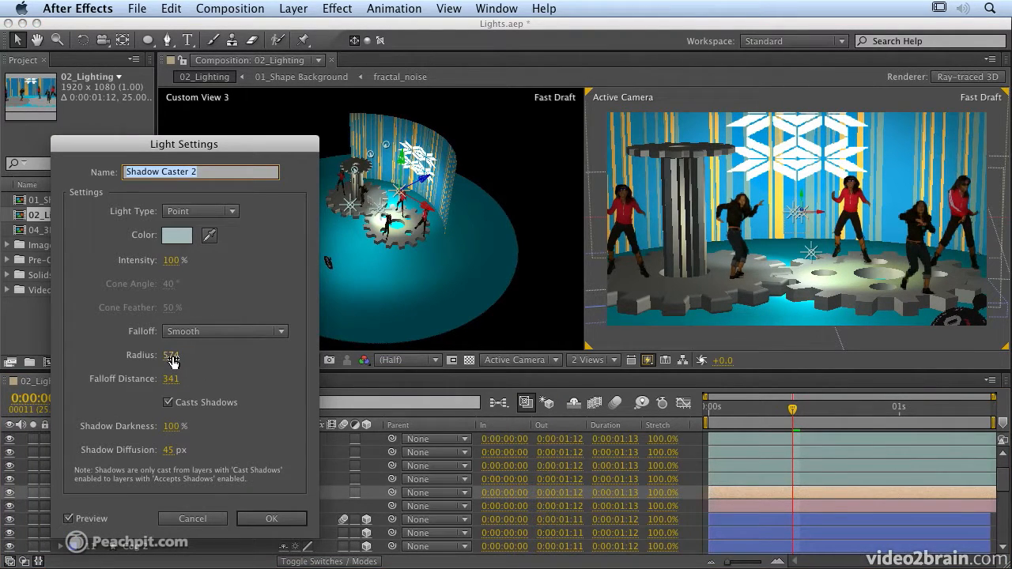
pyautogui.moveTo(172, 361); pyautogui.dragTo(138, 357)
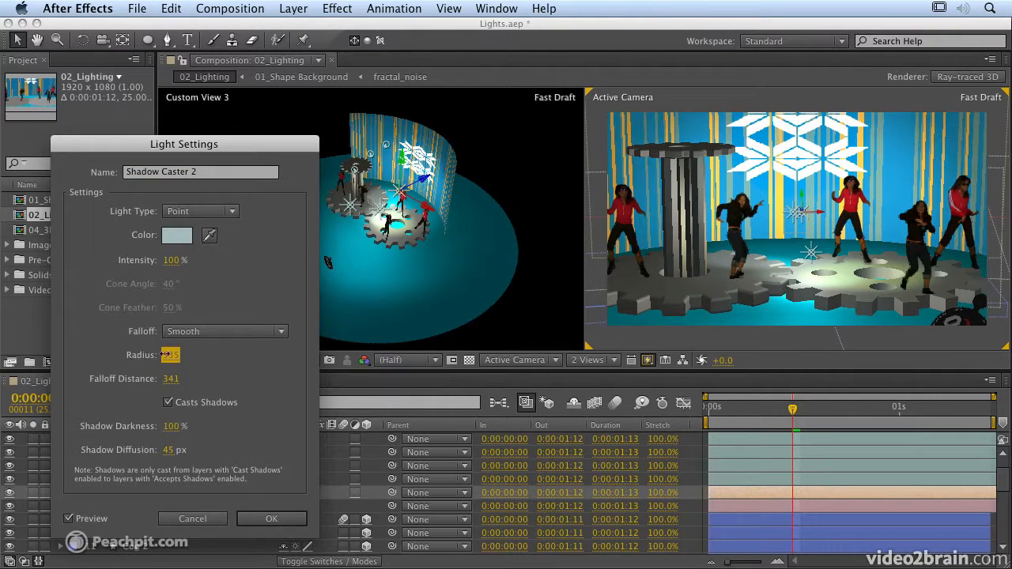
pyautogui.click(193, 331)
pyautogui.click(192, 337)
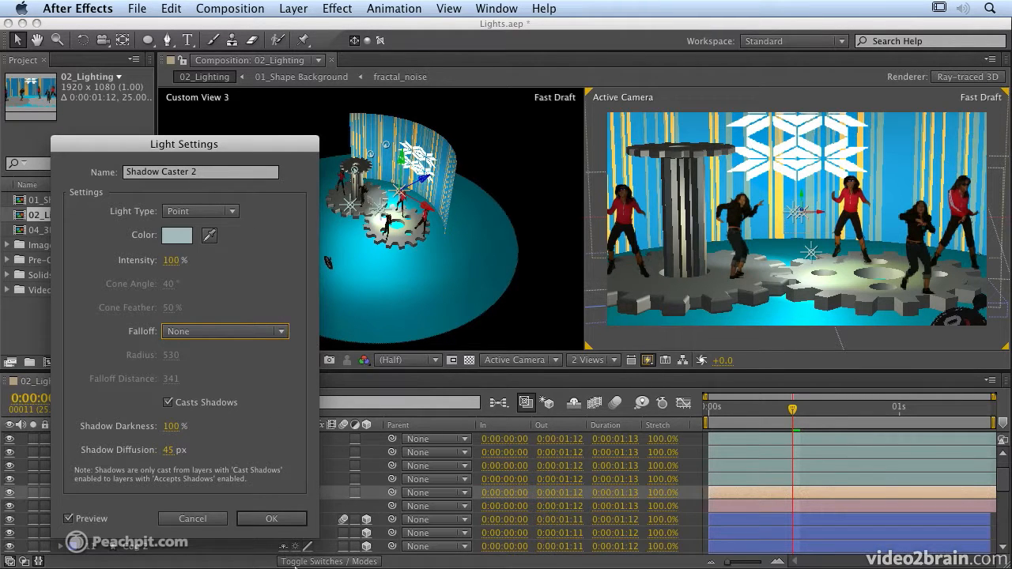
pyautogui.click(267, 523)
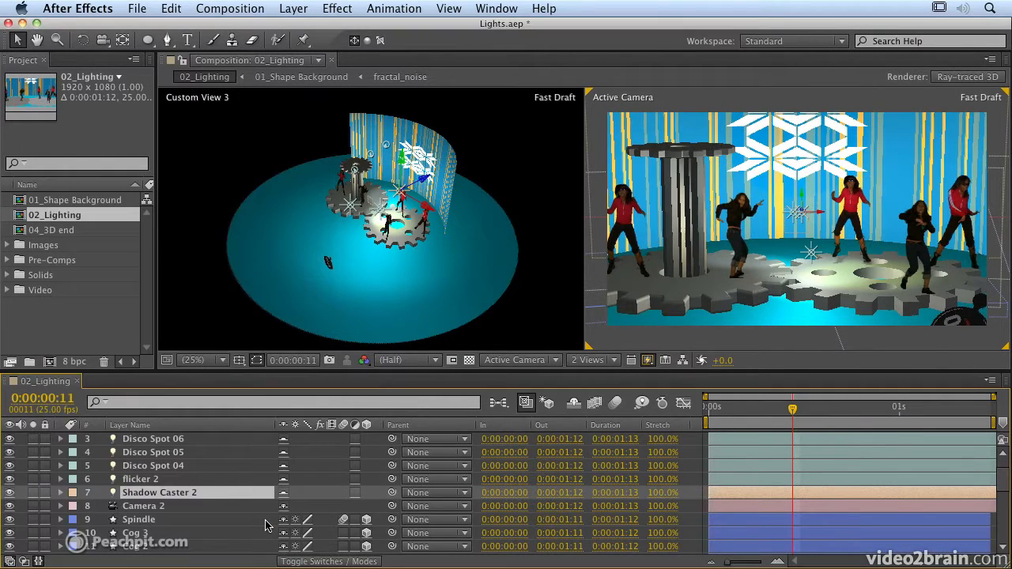
# Switch the left view to Top, lower Shadow Caster 2 along its Z axis, then deselect the gear.
pyautogui.click(373, 328)
pyautogui.click(517, 360)
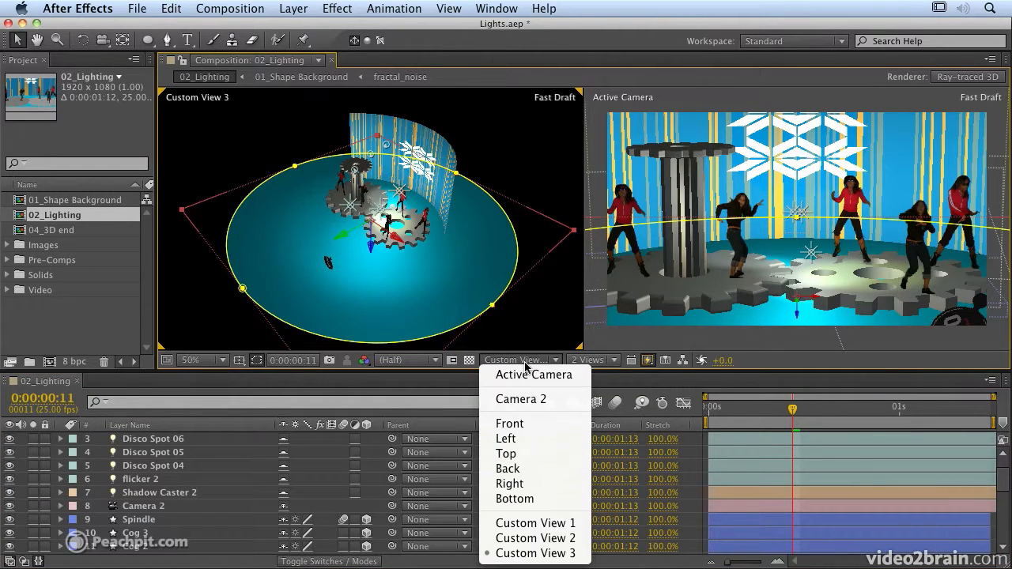
pyautogui.click(522, 454)
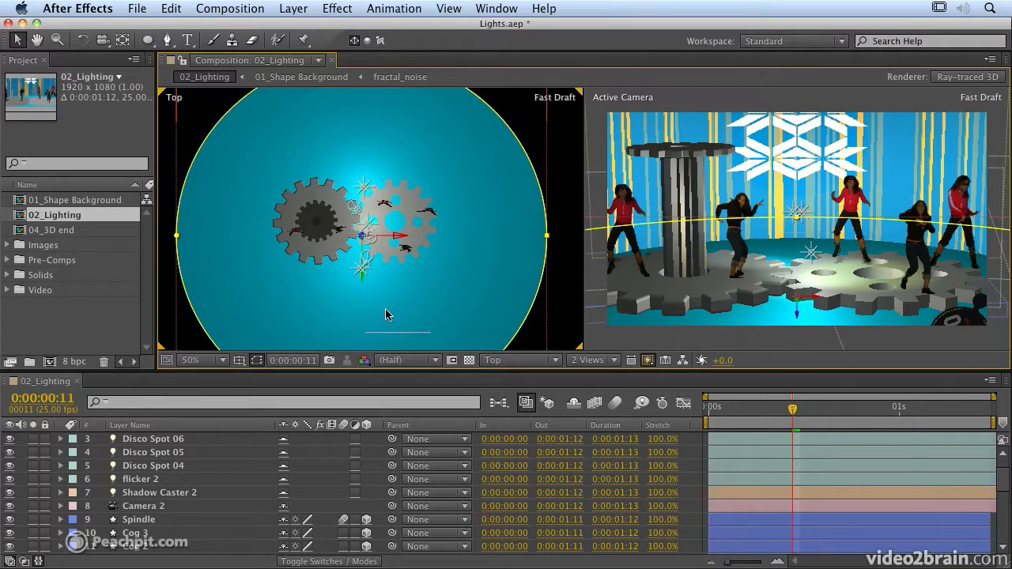
pyautogui.click(152, 493)
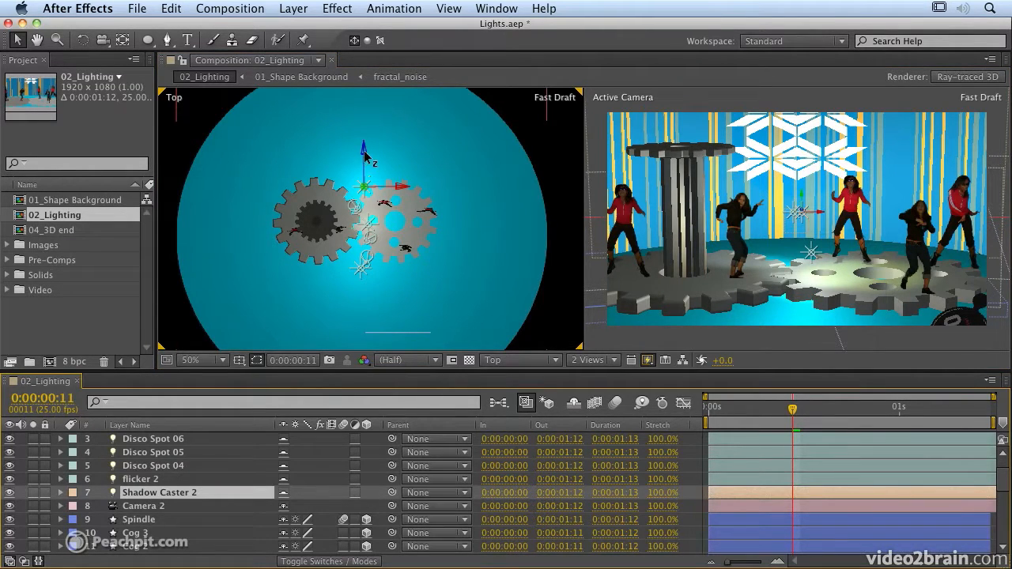
pyautogui.moveTo(365, 158); pyautogui.dragTo(343, 136)
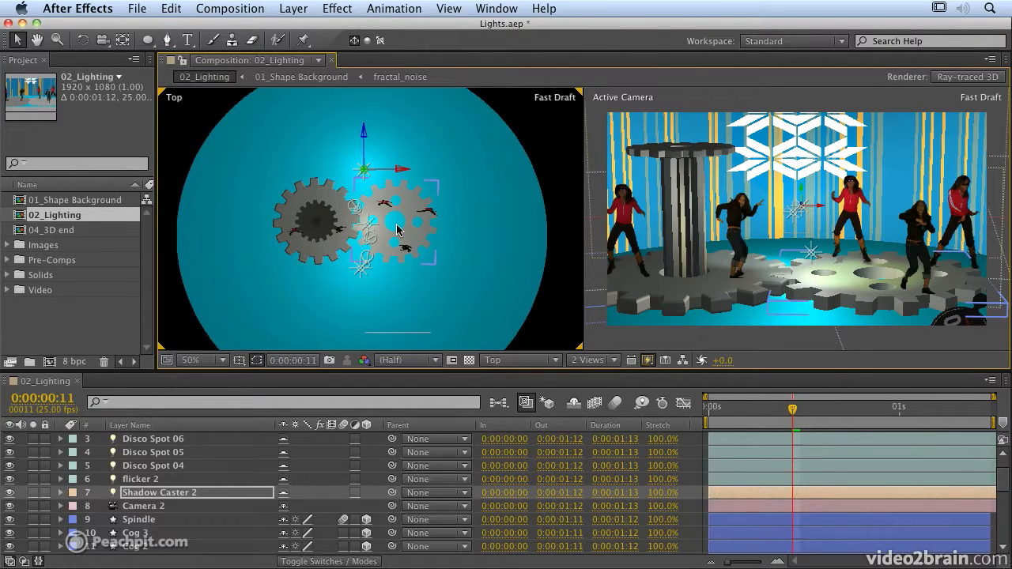
pyautogui.click(447, 318)
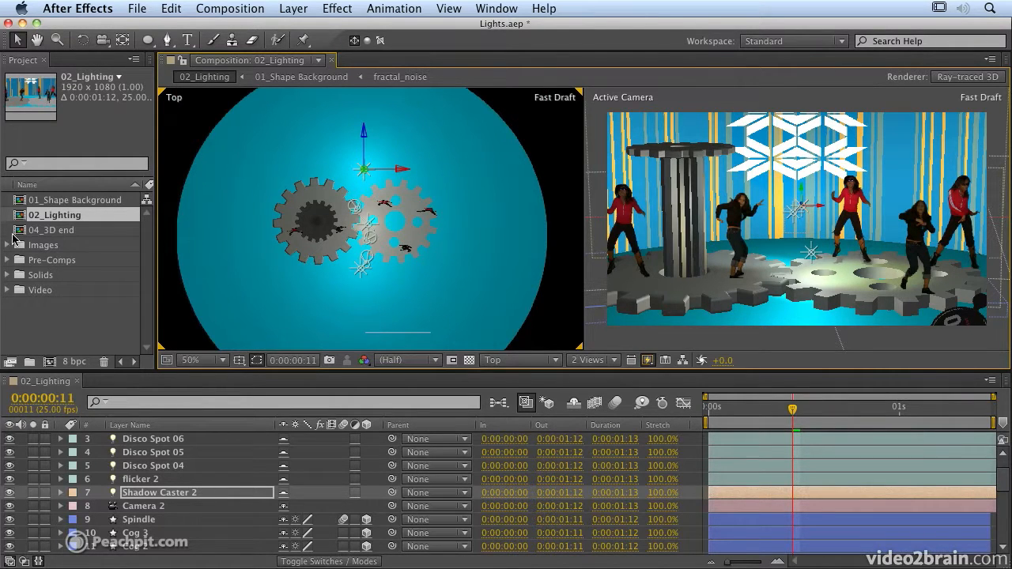
# Open 04_3D end at frame 10, then return to 02_Lighting and show its Fast Previews options.
pyautogui.click(59, 231)
pyautogui.doubleClick(59, 234)
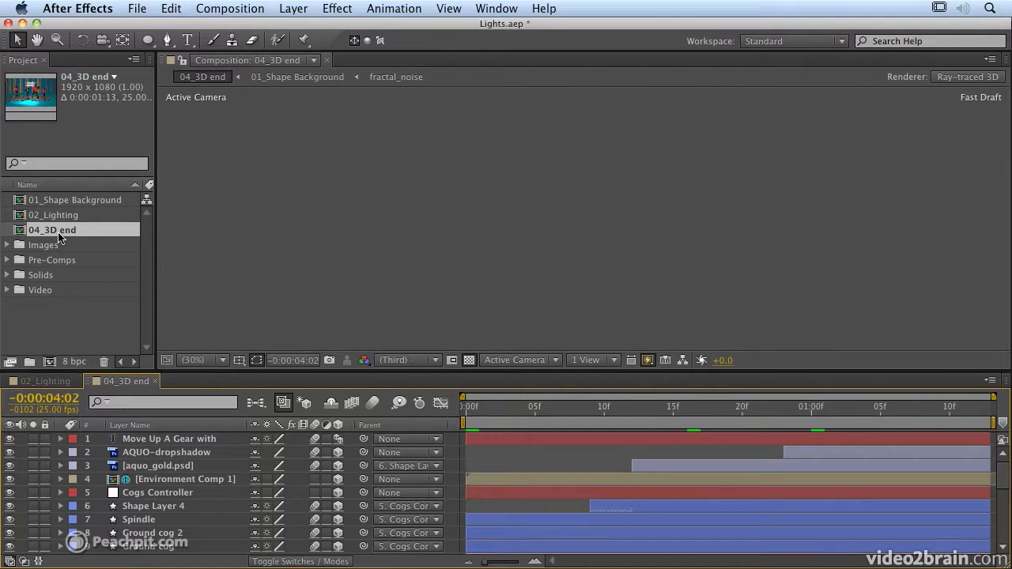
pyautogui.click(604, 408)
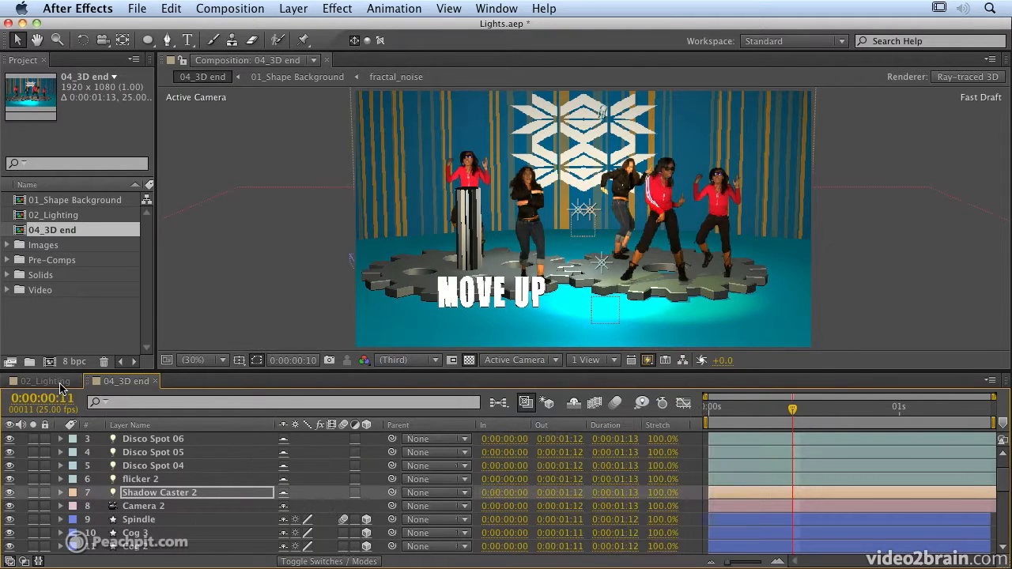
pyautogui.click(60, 386)
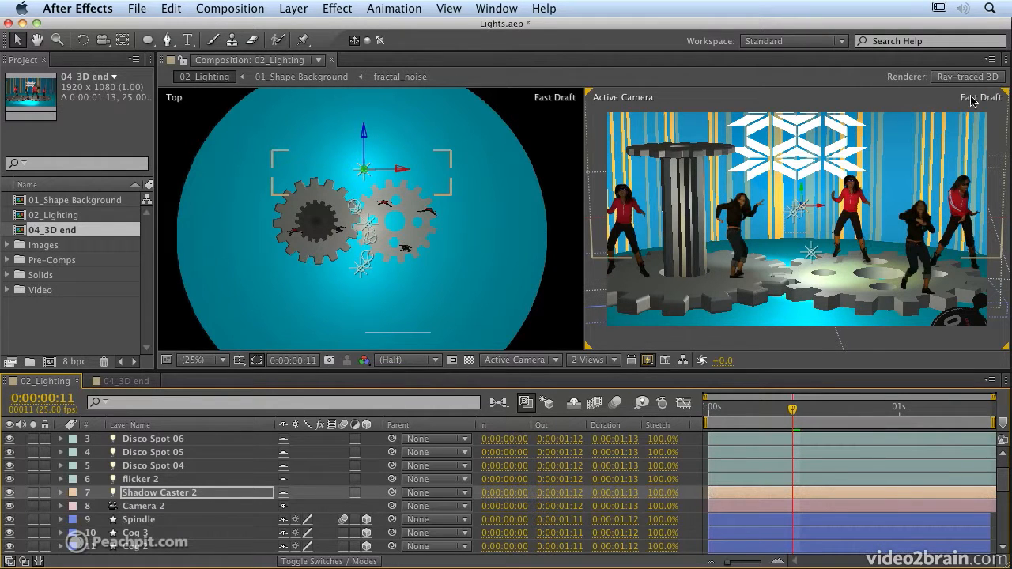
pyautogui.click(647, 361)
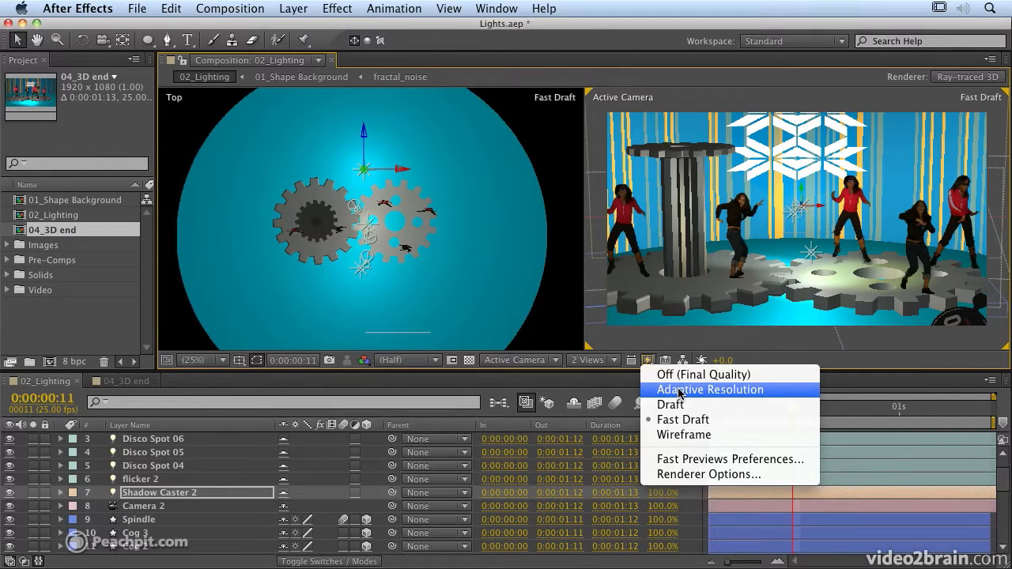
# Choose Adaptive Resolution as the fast preview mode.
pyautogui.click(730, 390)
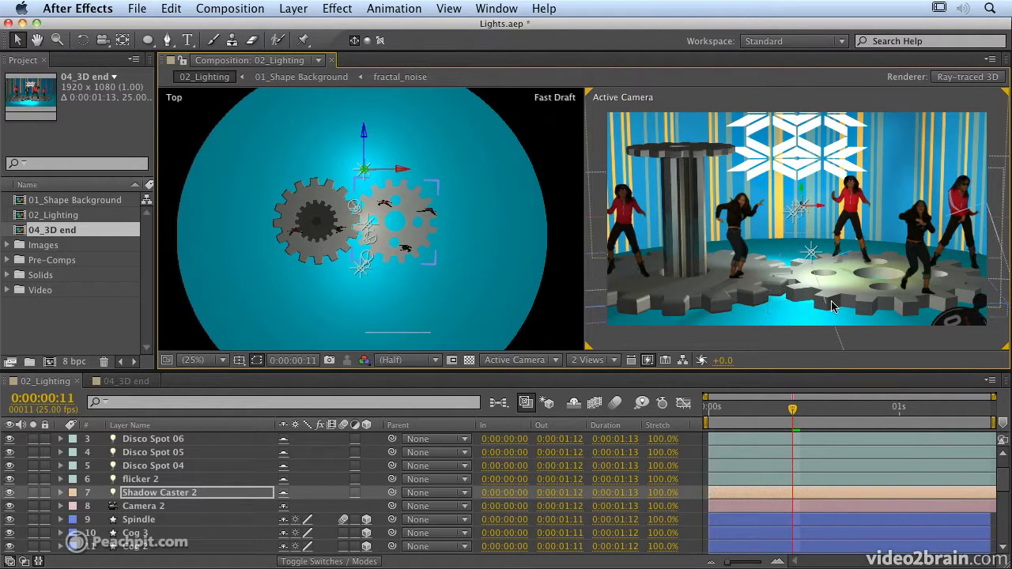
# Switch the comp renderer to Classic 3D and play it from the start for comparison.
pyautogui.click(968, 77)
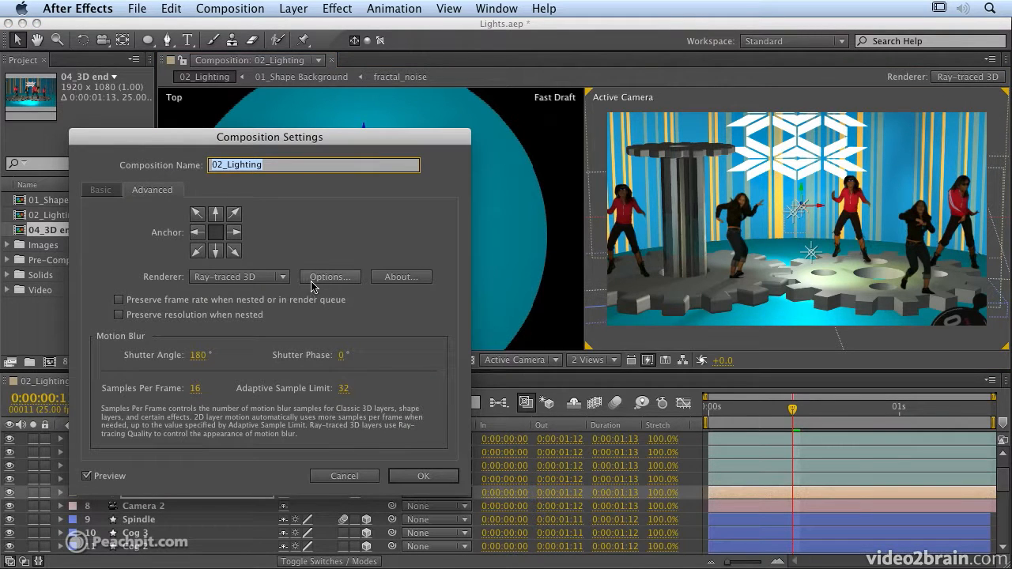
pyautogui.click(270, 278)
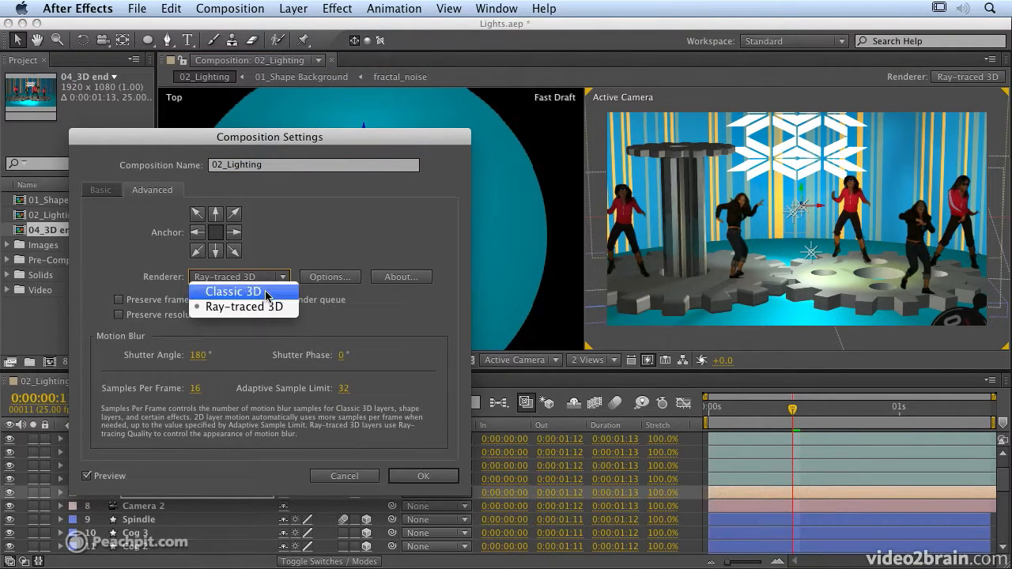
pyautogui.click(266, 293)
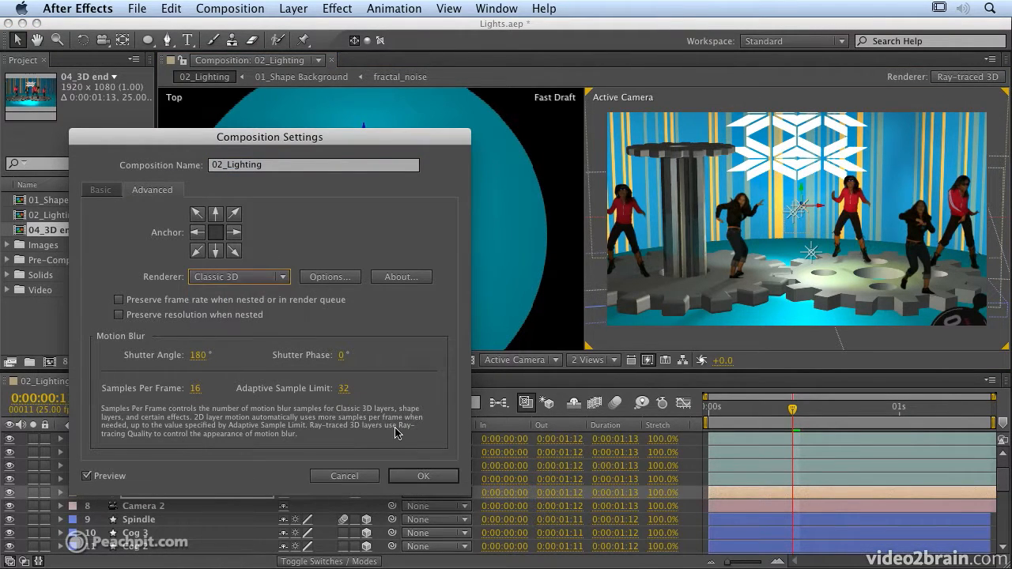
pyautogui.click(423, 477)
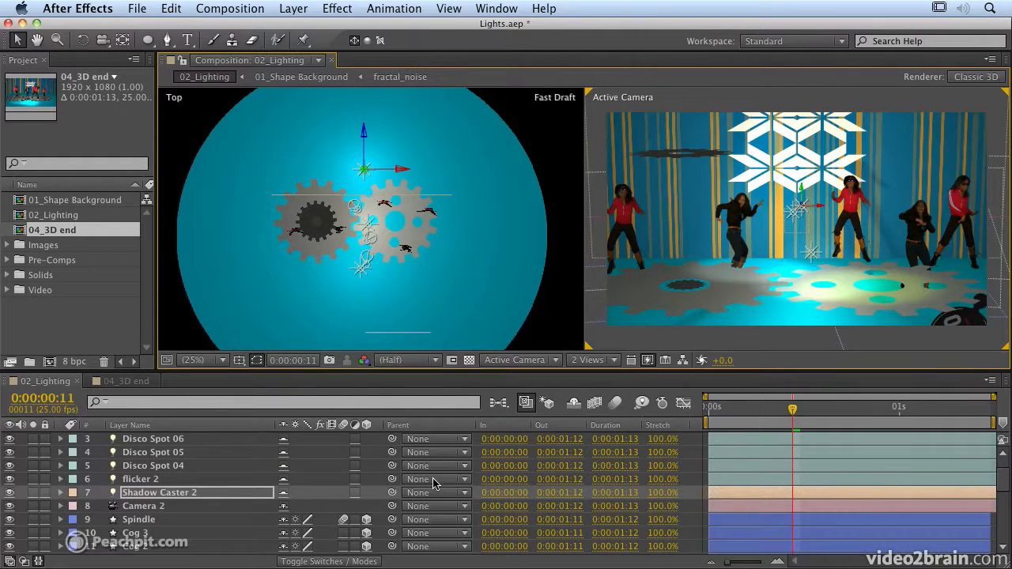
pyautogui.moveTo(793, 408); pyautogui.dragTo(810, 419)
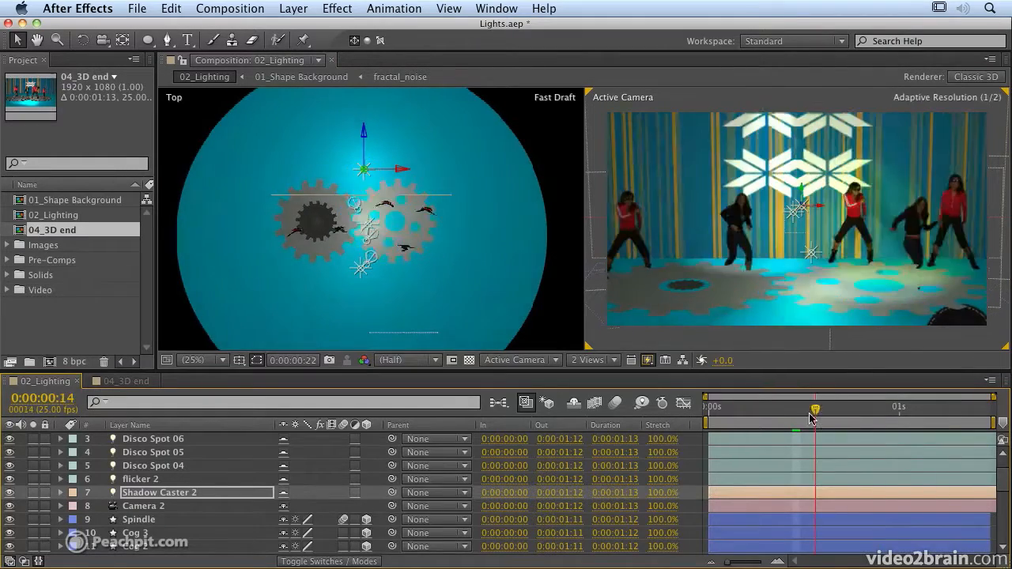
pyautogui.press('KP_0')
pyautogui.moveTo(1002, 425); pyautogui.dragTo(703, 407)
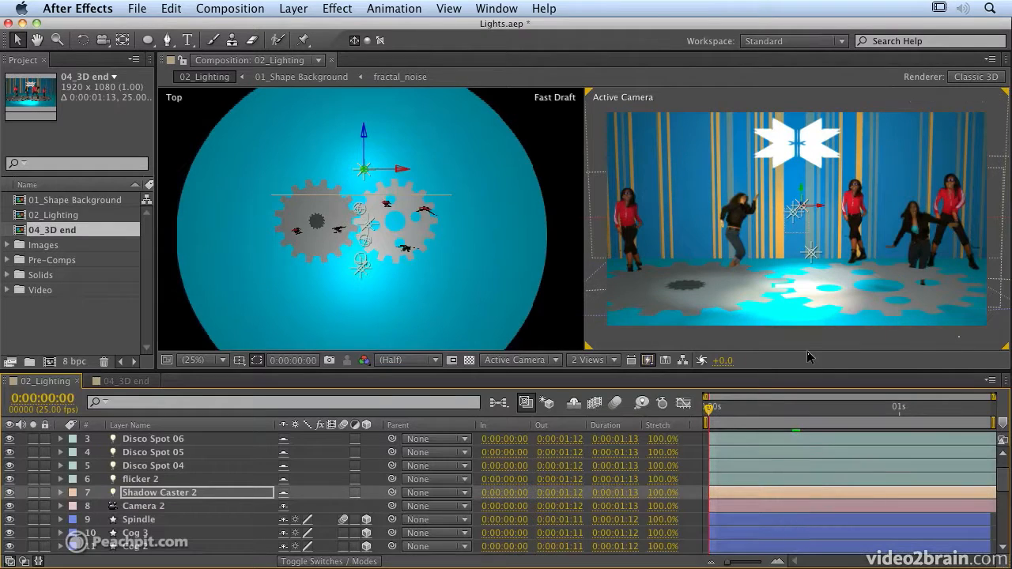
# Set the 02_Lighting renderer back to Ray-traced 3D.
pyautogui.click(969, 80)
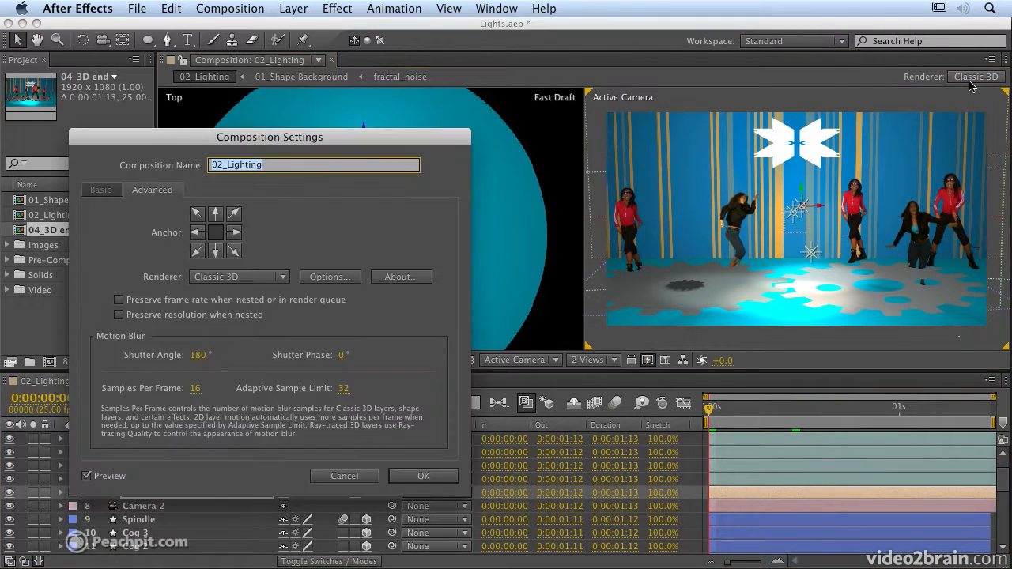
pyautogui.click(260, 278)
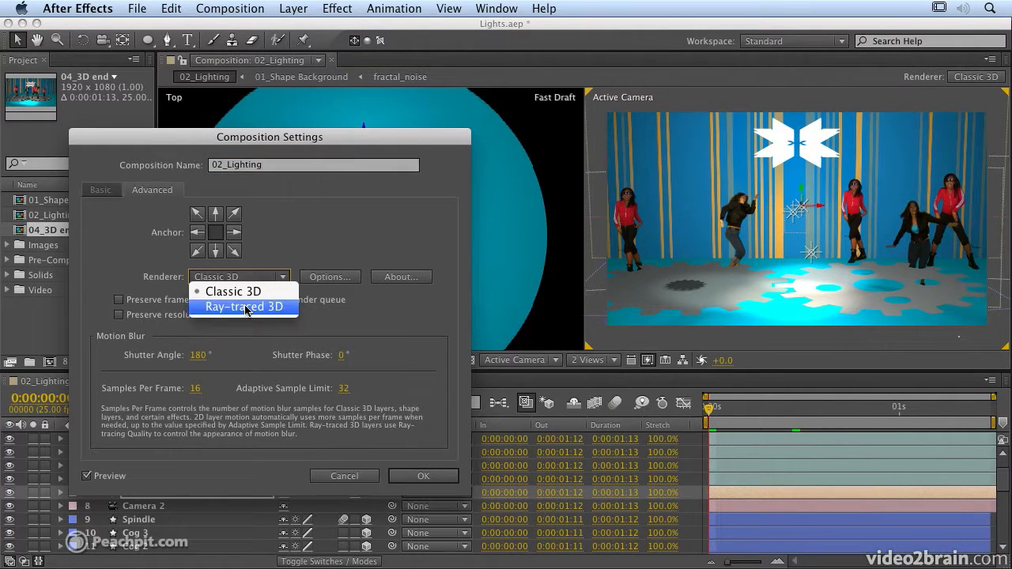
pyautogui.click(245, 306)
pyautogui.click(439, 478)
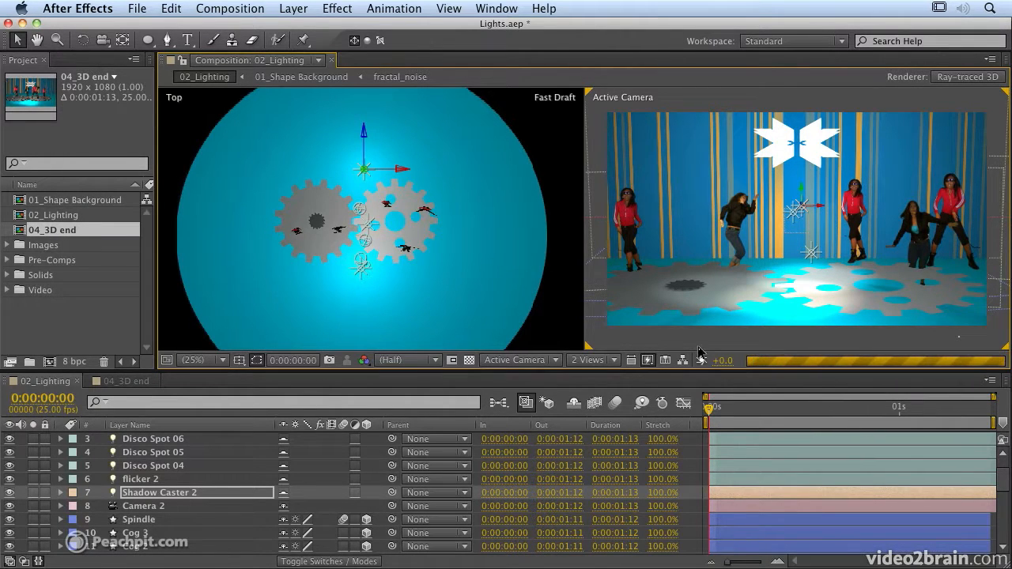
# Set fast previews to Fast Draft and toggle viewer refresh off and back on with Caps Lock.
pyautogui.click(648, 363)
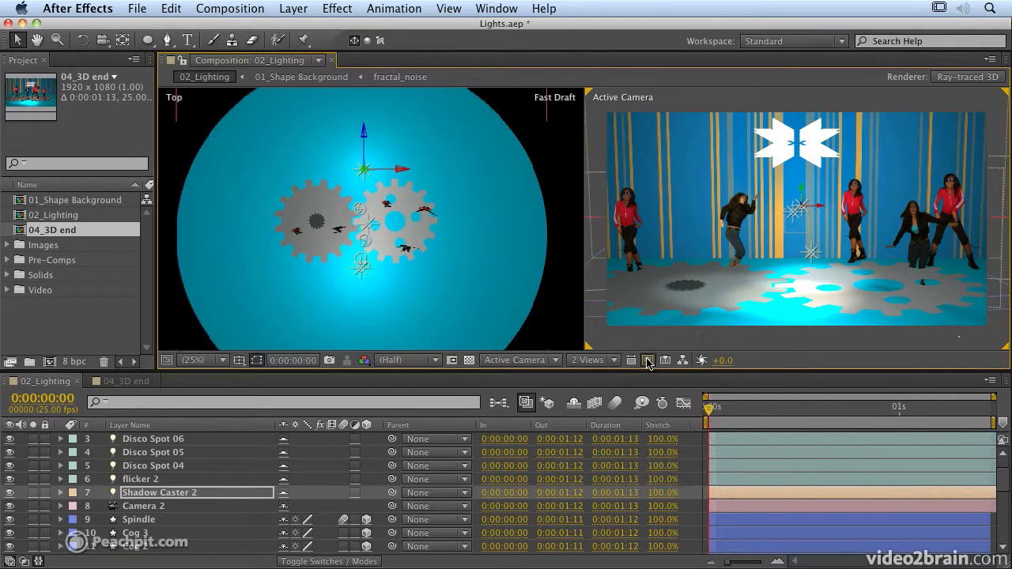
pyautogui.click(648, 362)
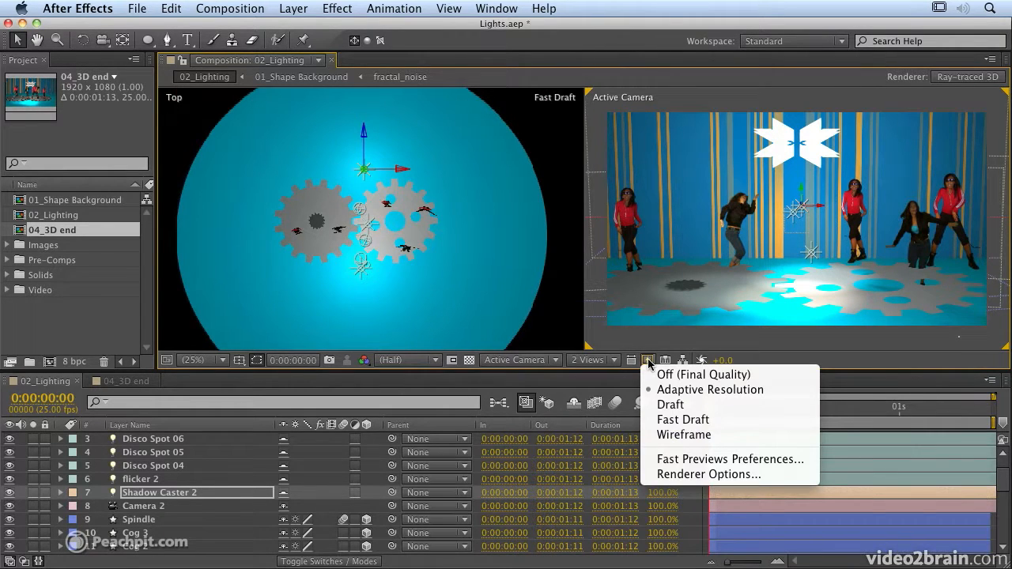
pyautogui.click(682, 419)
pyautogui.press('capslock')
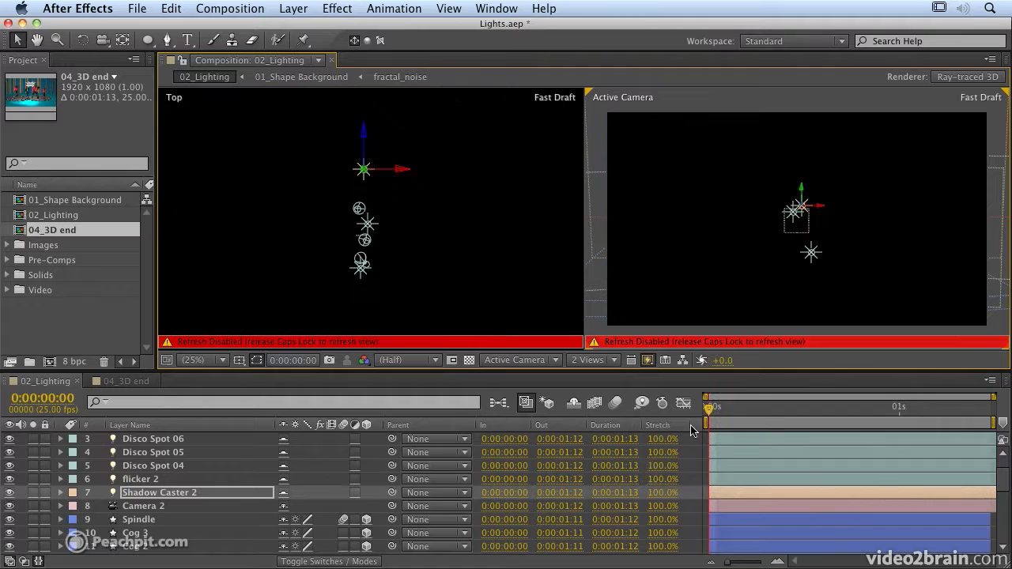
pyautogui.press('capslock')
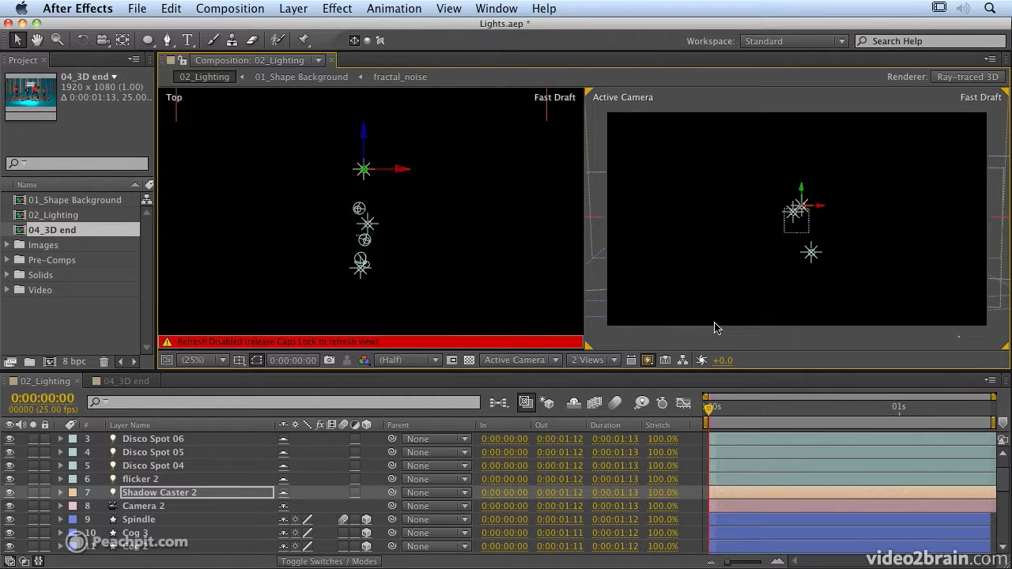
# Scrub through frames 9, 16 and 13, then return to the first frame.
pyautogui.press('pagedown')
pyautogui.press('pagedown')
pyautogui.press('pagedown')
pyautogui.click(777, 415)
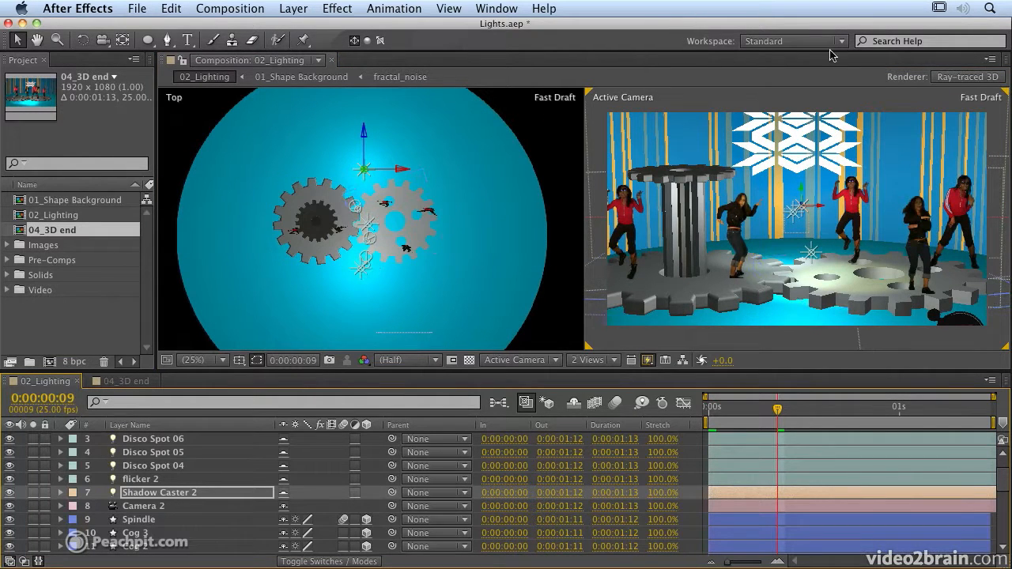
pyautogui.click(829, 419)
pyautogui.click(807, 417)
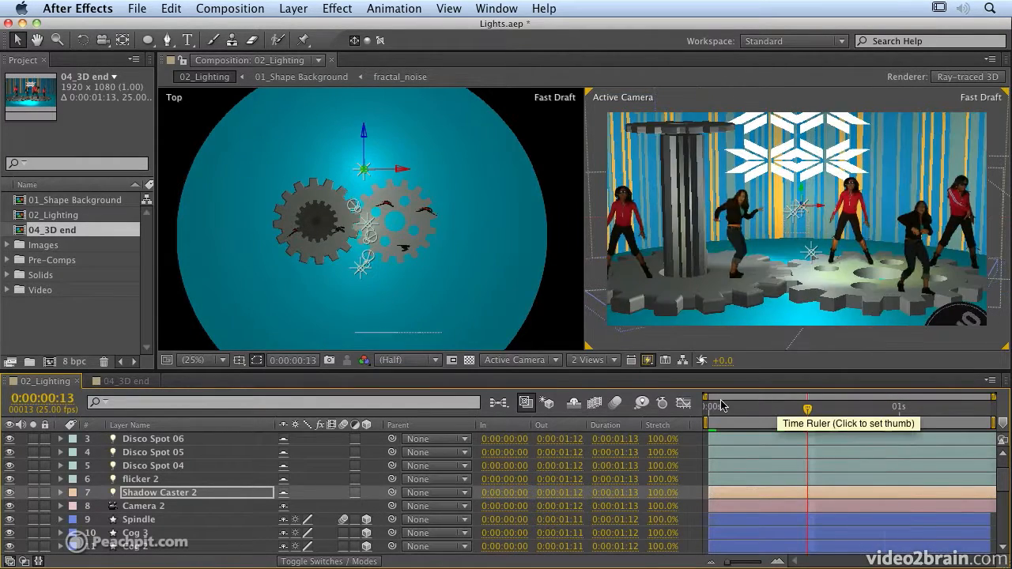
pyautogui.click(719, 406)
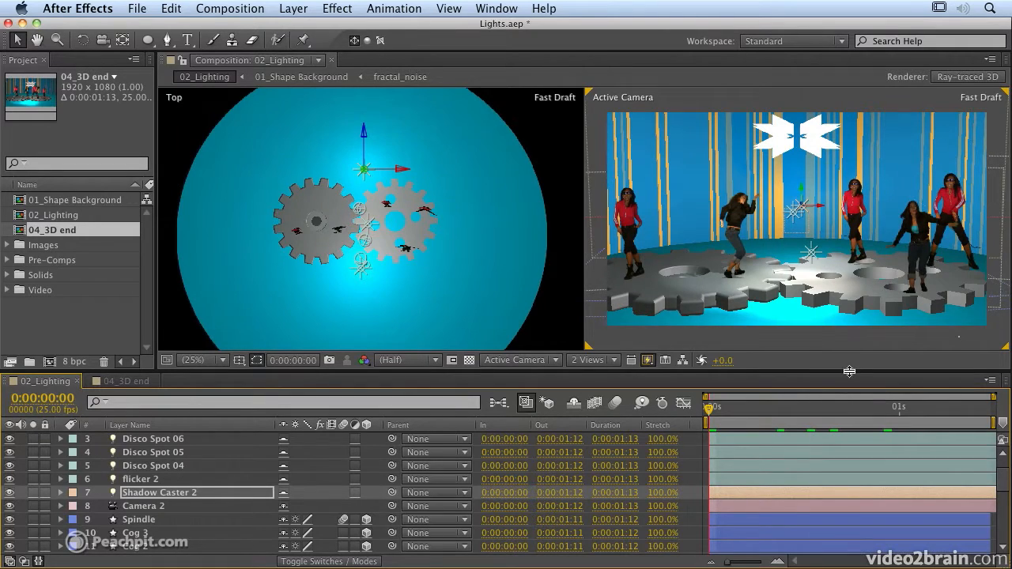